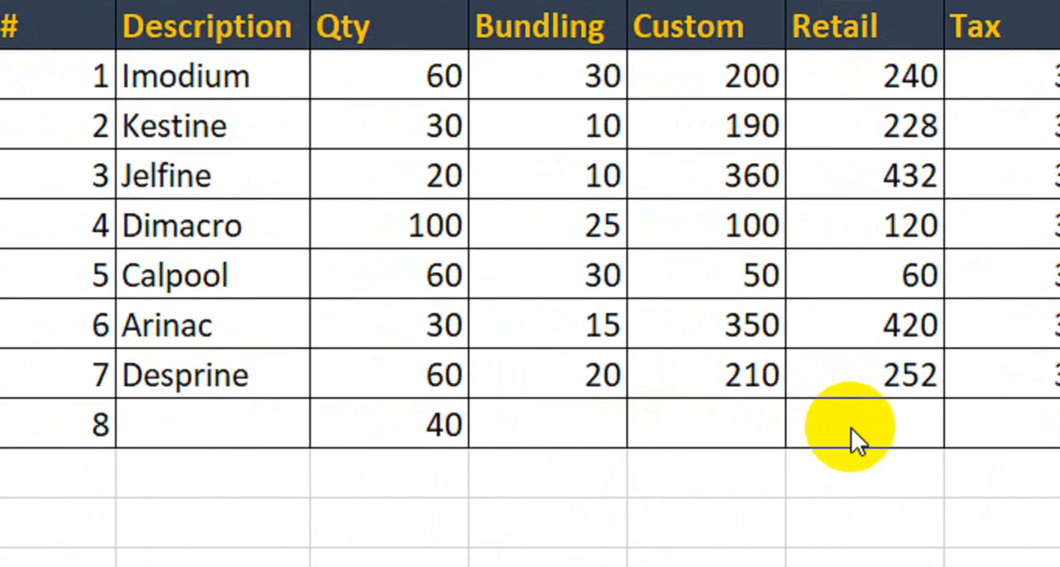
- Enter Gastric as the description of item 8 in the product table
click(288, 442)
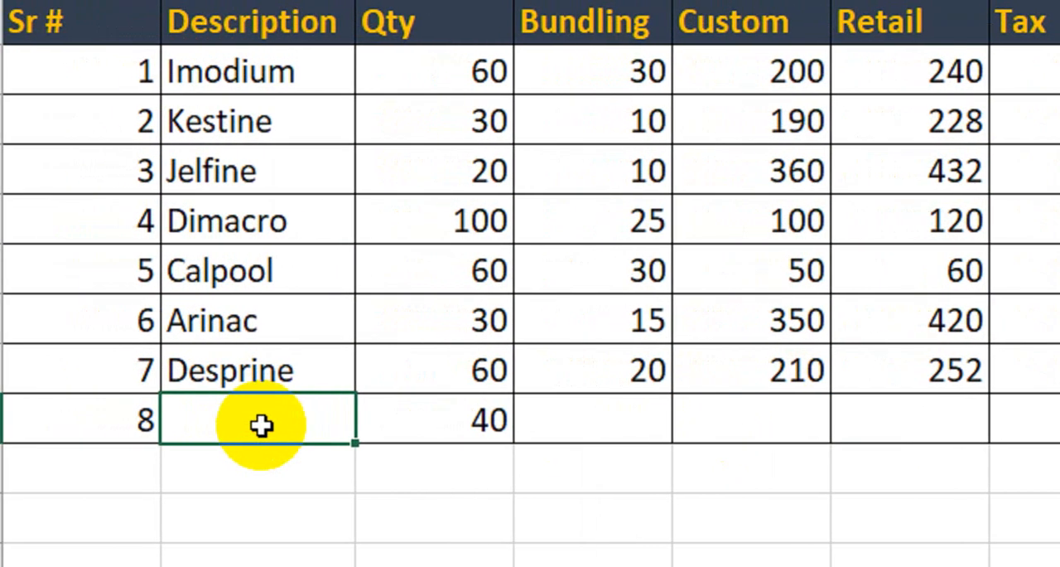
text(Gastri)
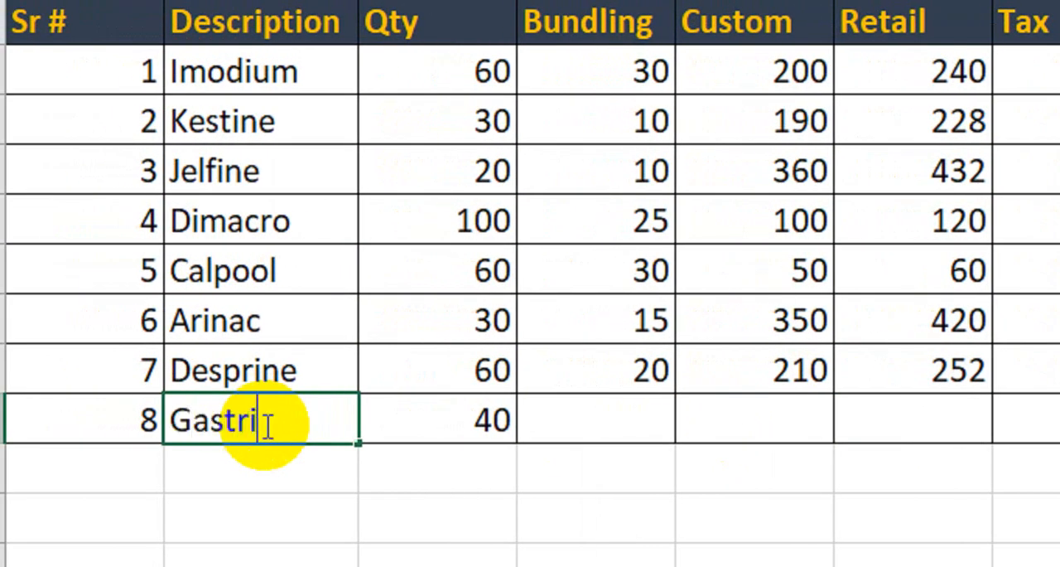
text(c)
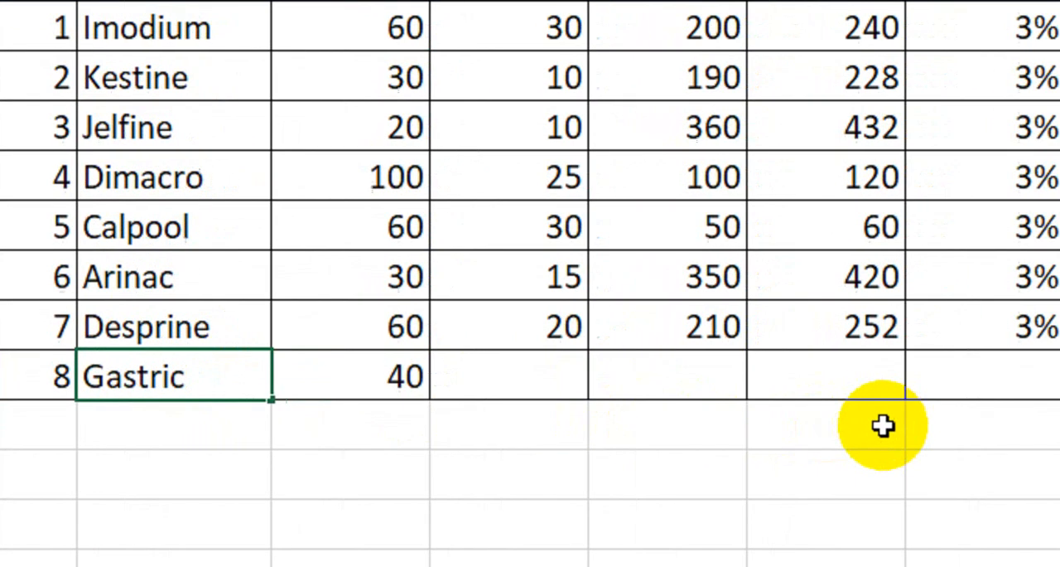
key(Return)
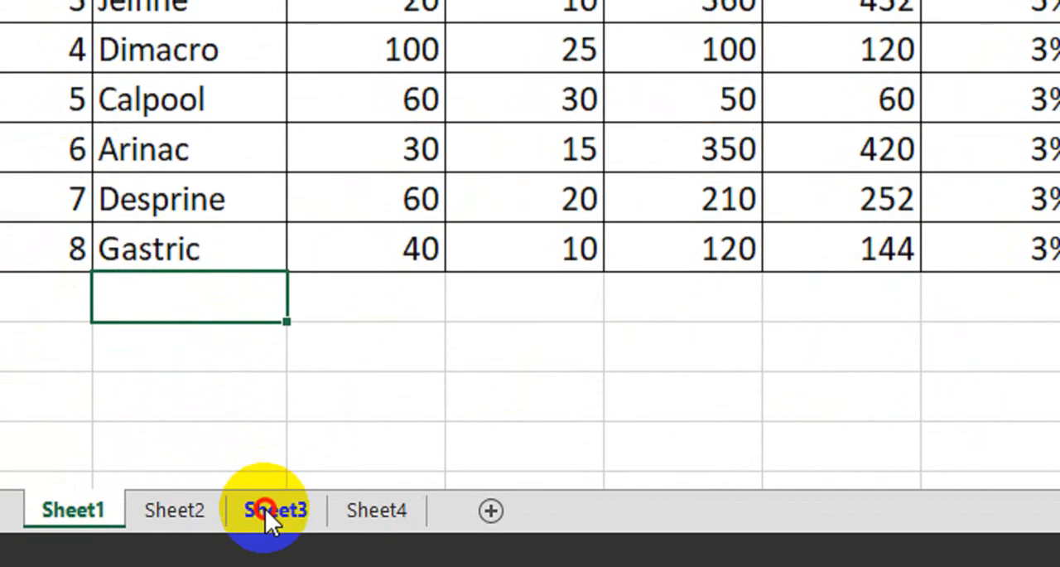
- Open Sheet3 and examine the layout of its product table, column by column from Sr # to Tax
click(265, 509)
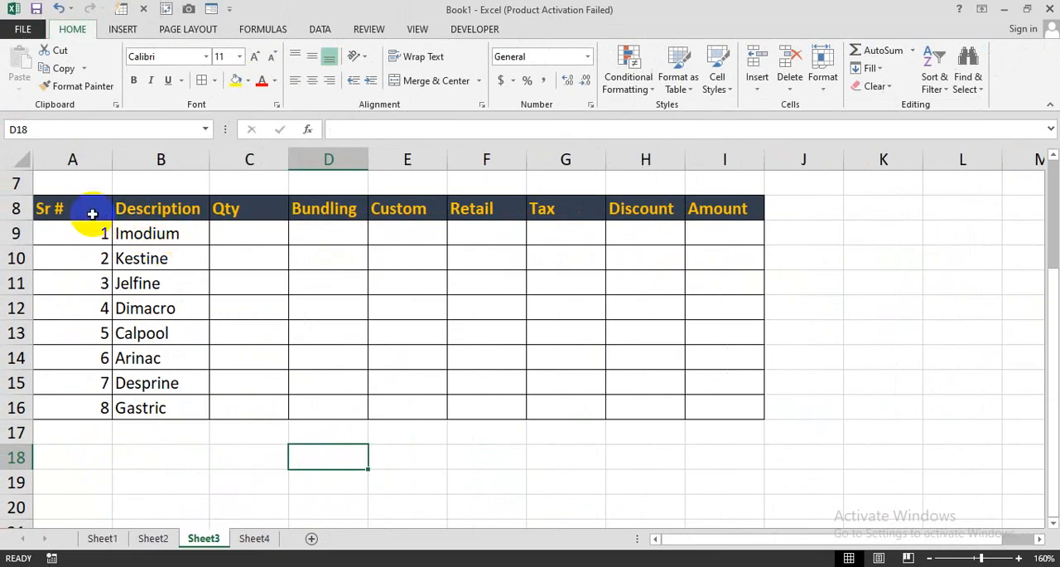
drag(136, 77, 647, 96)
drag(345, 218, 711, 390)
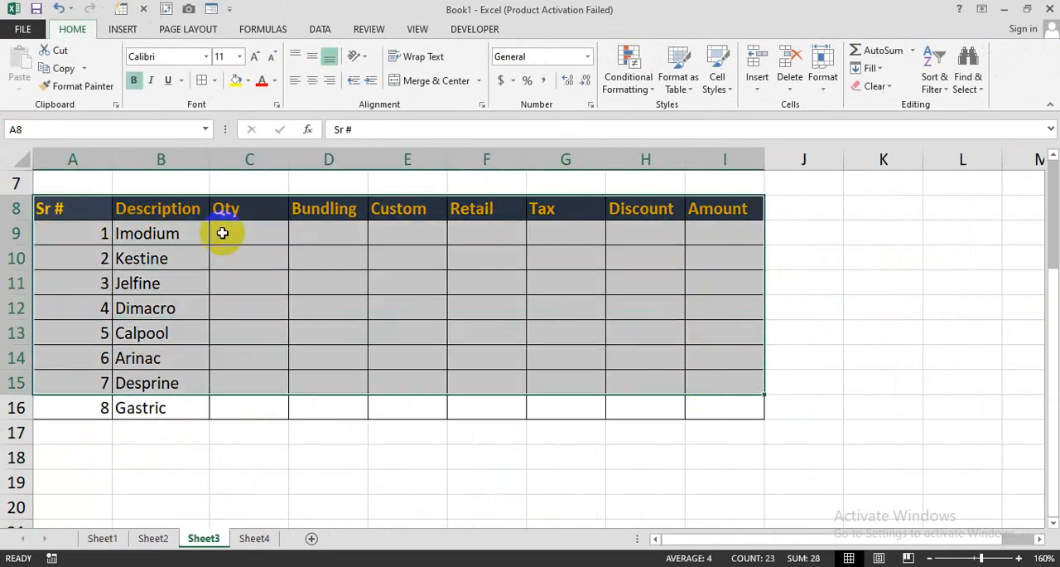
click(157, 207)
drag(157, 207, 173, 399)
drag(242, 209, 249, 358)
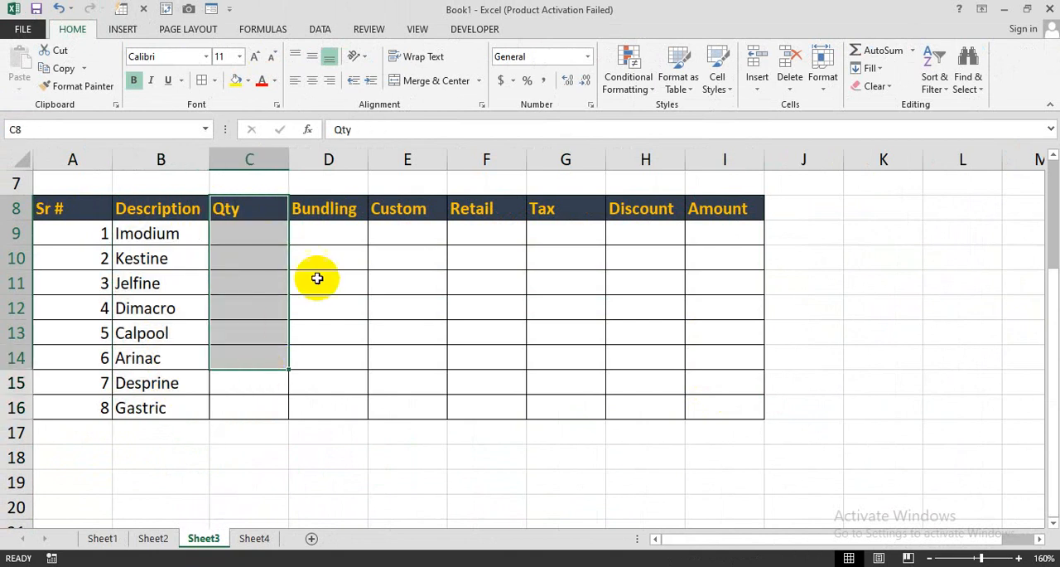
drag(323, 208, 322, 332)
drag(391, 210, 391, 269)
drag(486, 208, 490, 251)
drag(561, 211, 571, 235)
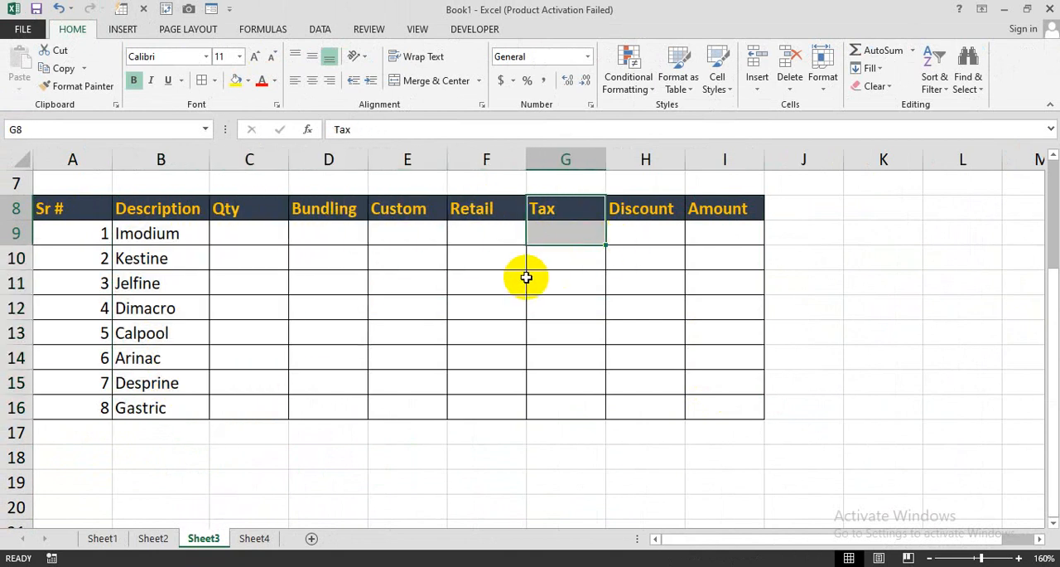
- Open Sheet4 and examine its product list and the Bundling, Custom, Retail and Tax columns
click(263, 539)
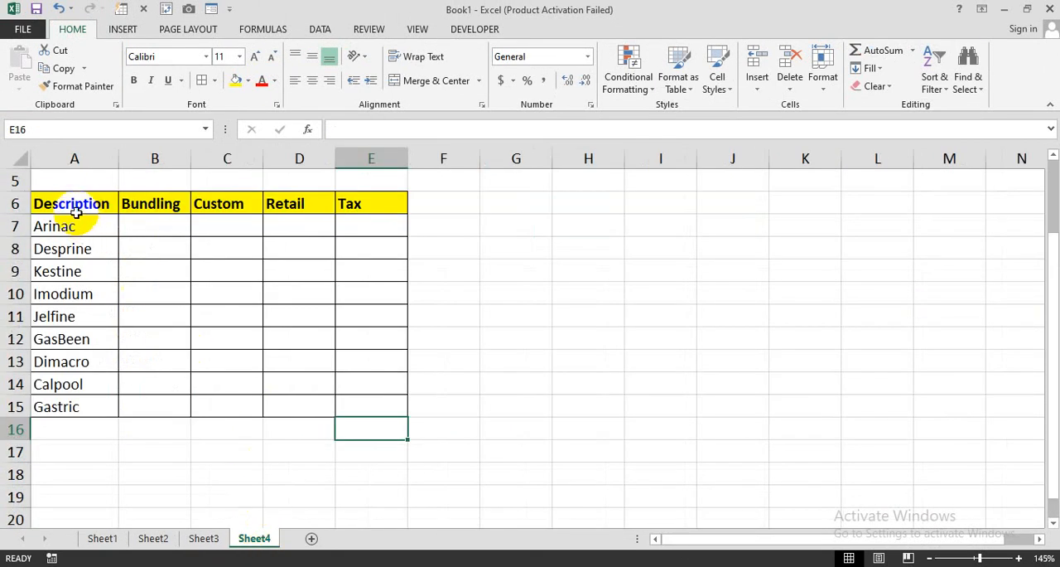
drag(92, 205, 348, 404)
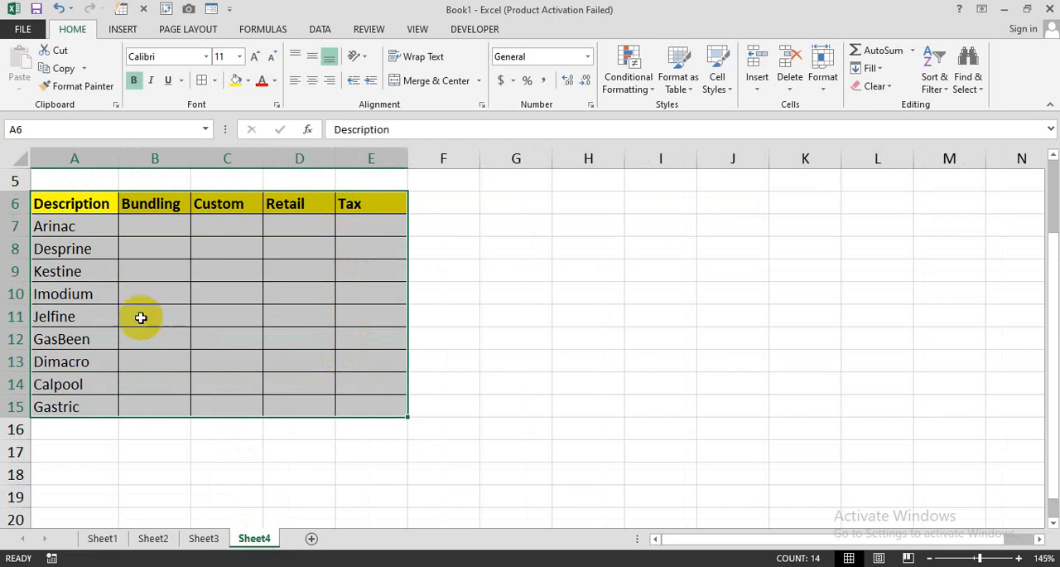
drag(87, 228, 84, 447)
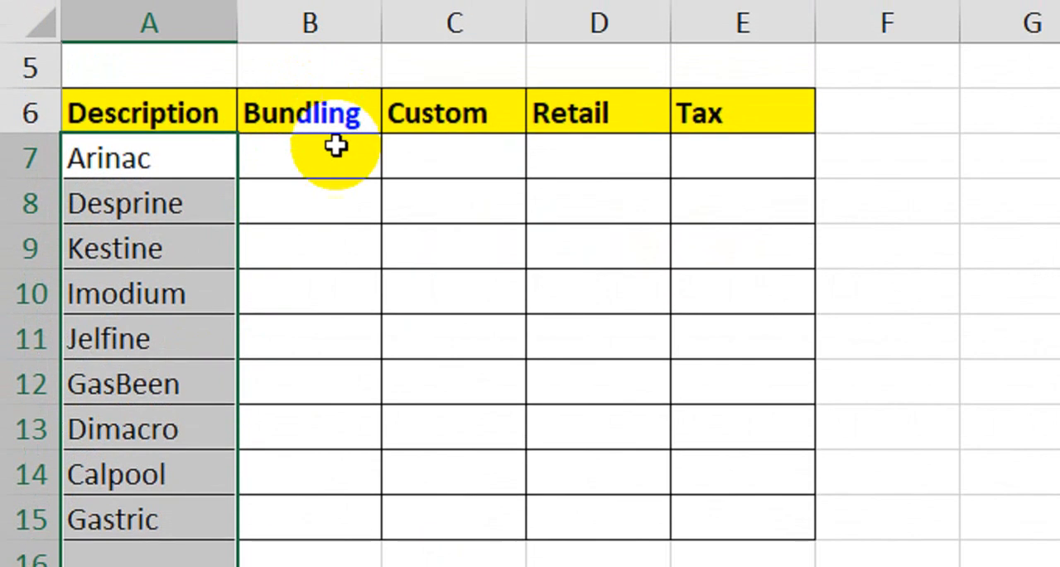
click(168, 223)
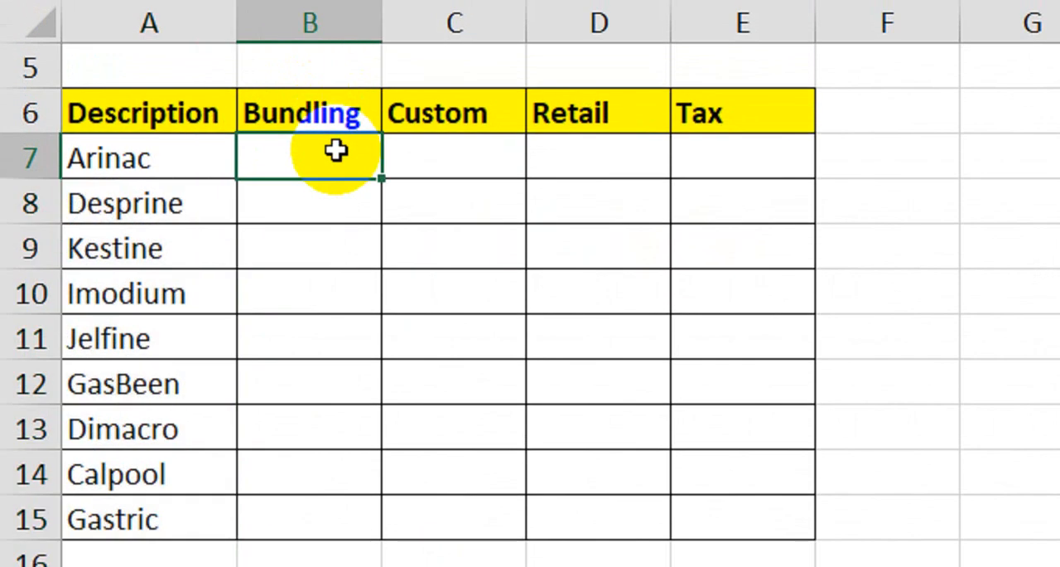
drag(336, 150, 320, 386)
click(456, 156)
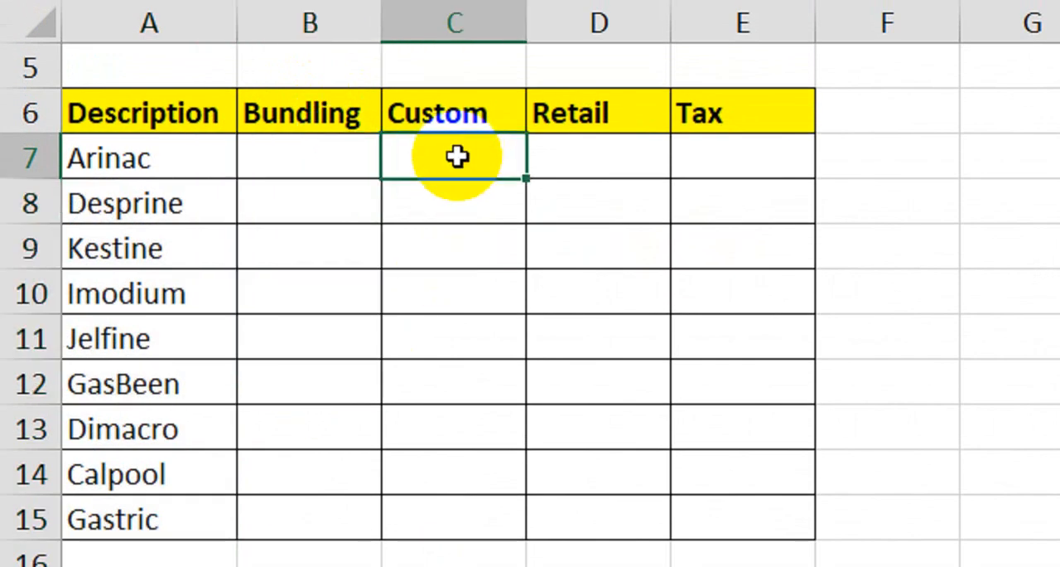
click(577, 160)
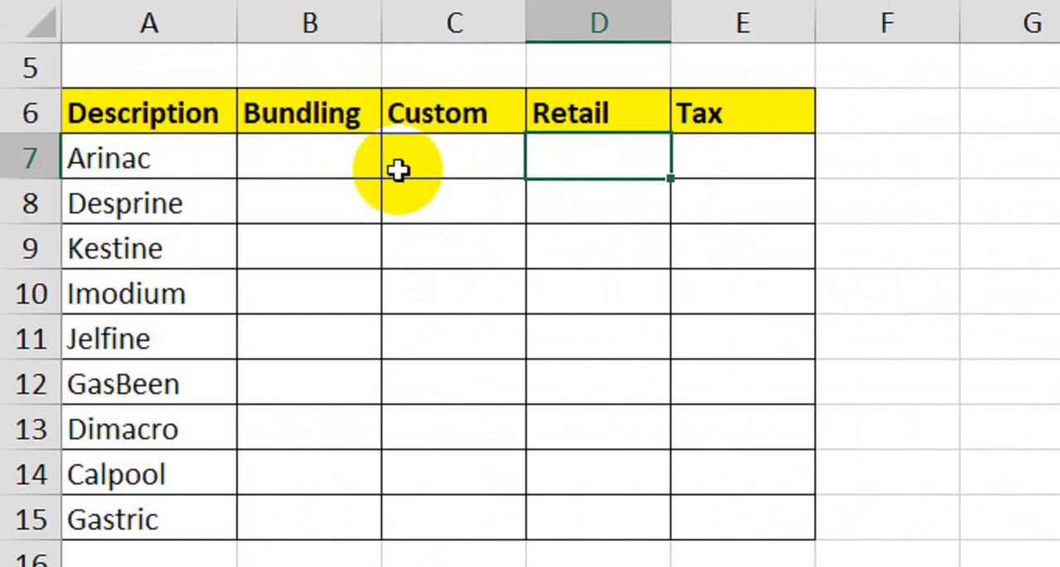
click(341, 156)
click(220, 161)
- Fill in the Bundling values 15, 20, 10, 30 and 10 for Arinac, Desprine, Kestine, Imodium and Jelfine
click(273, 170)
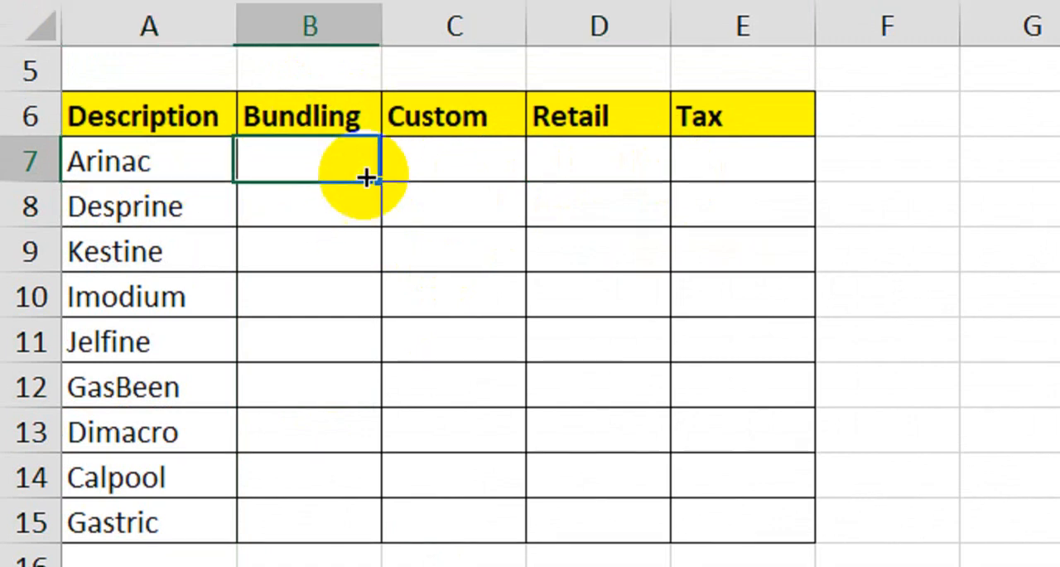
text(15)
key(Return)
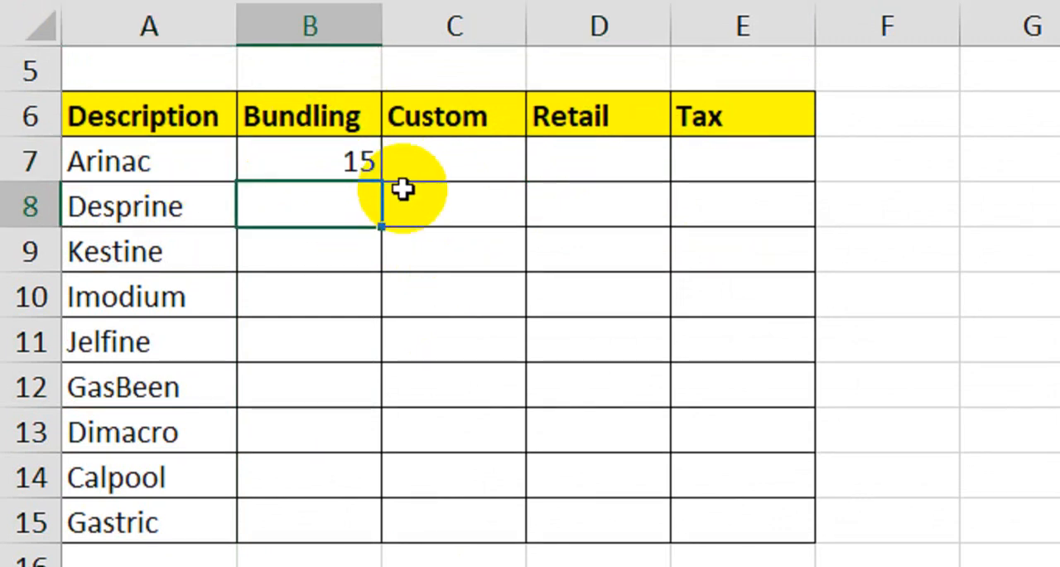
text(20)
key(Return)
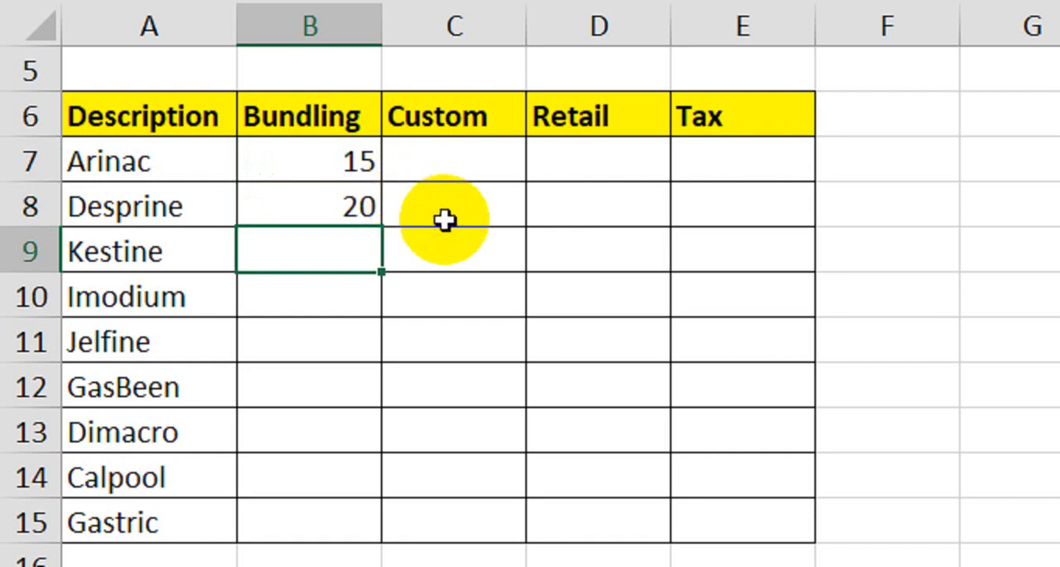
text(10)
key(Return)
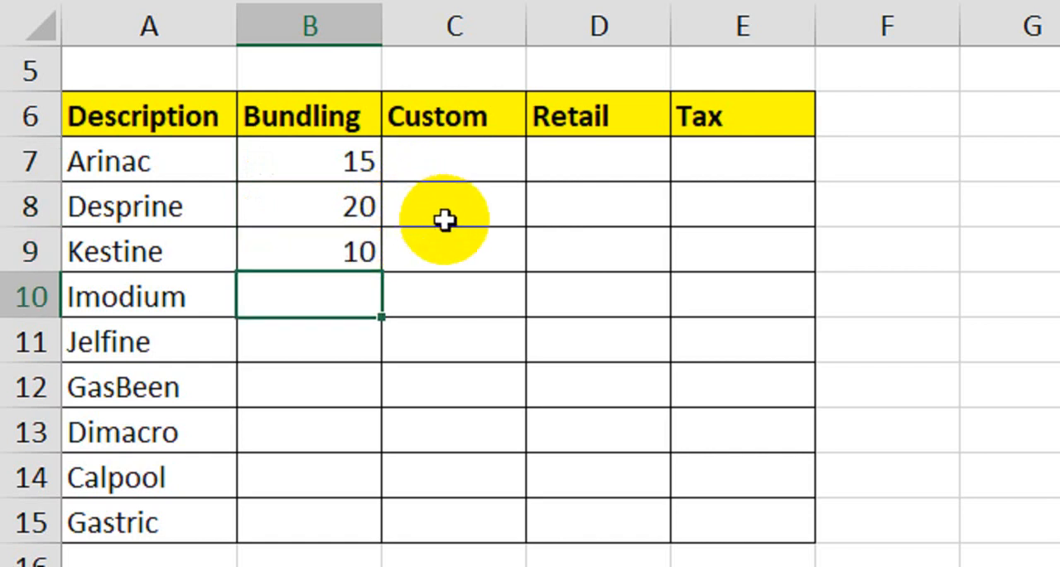
text(30)
key(Return)
text(10)
key(Return)
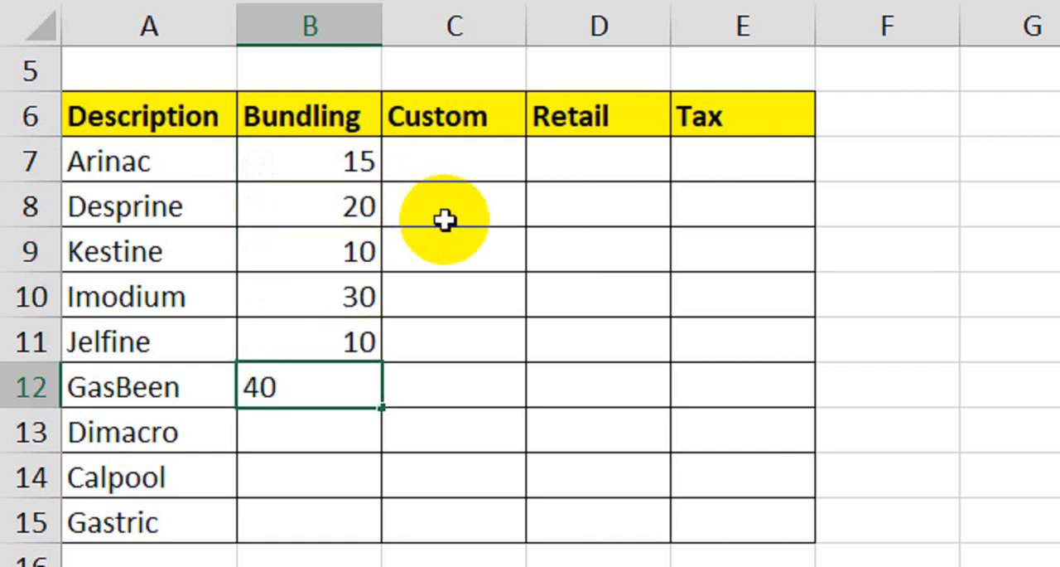
- Fill in the Bundling values 40, 25, 30 and 10 for GasBeen, Dimacro, Calpool and Gastric
key(Return)
text(25)
key(Return)
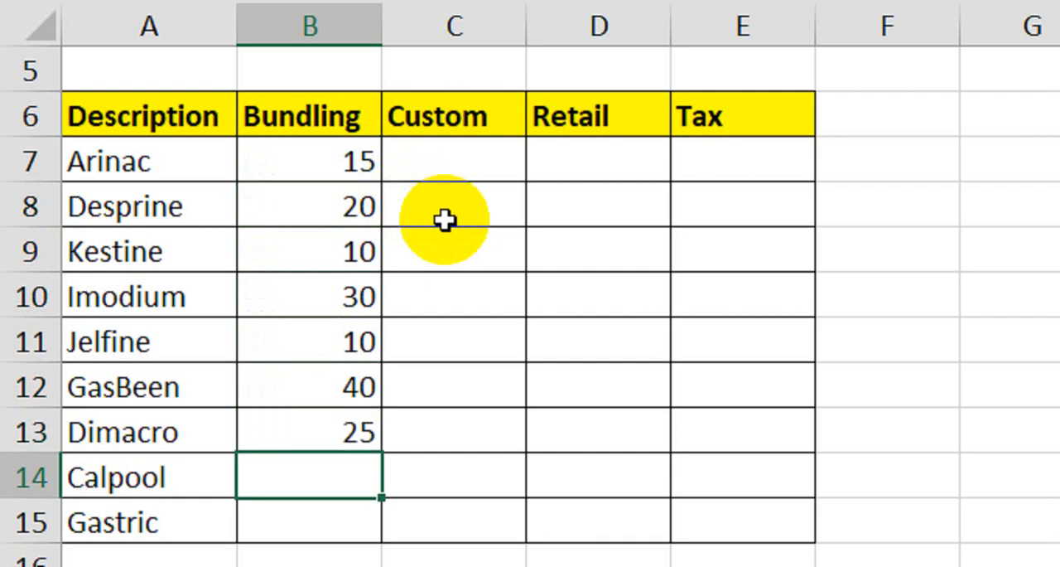
text(30)
key(Return)
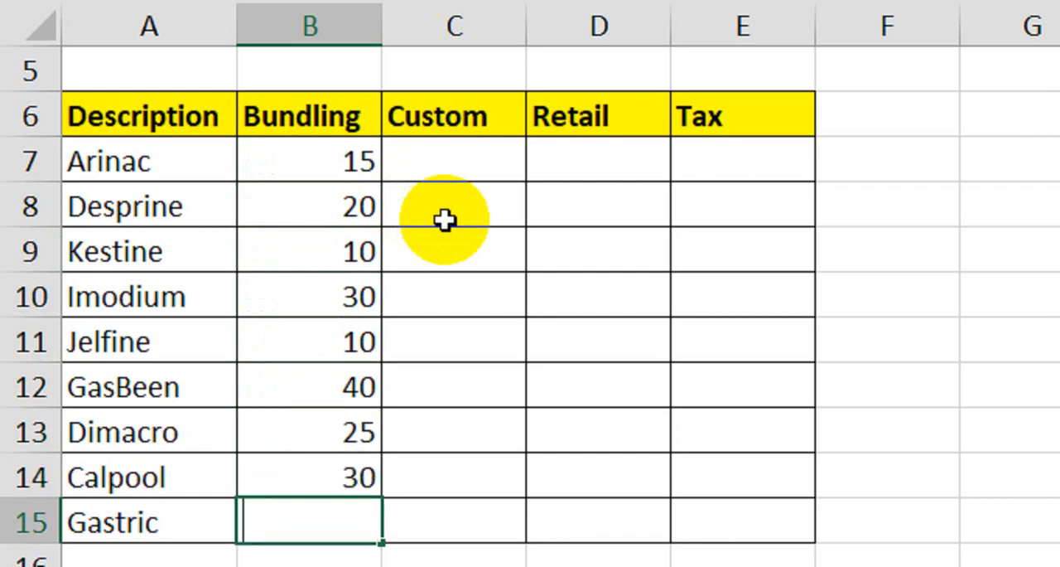
text(10)
key(Return)
- Fill in the Custom values 350, 210, 200, 360 and 185 for Arinac, Desprine, Kestine, Imodium and Jelfine
click(472, 172)
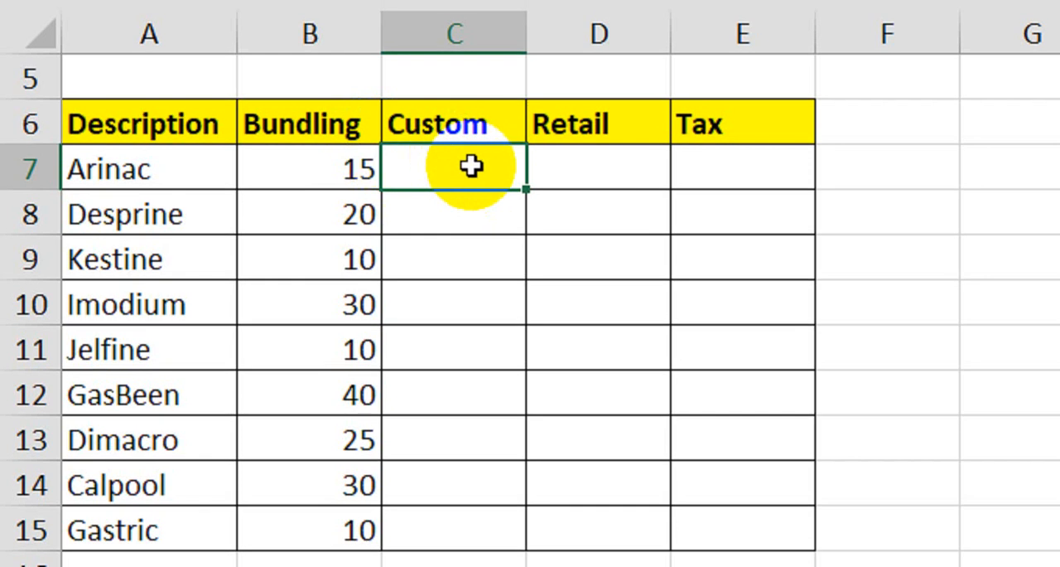
text(350)
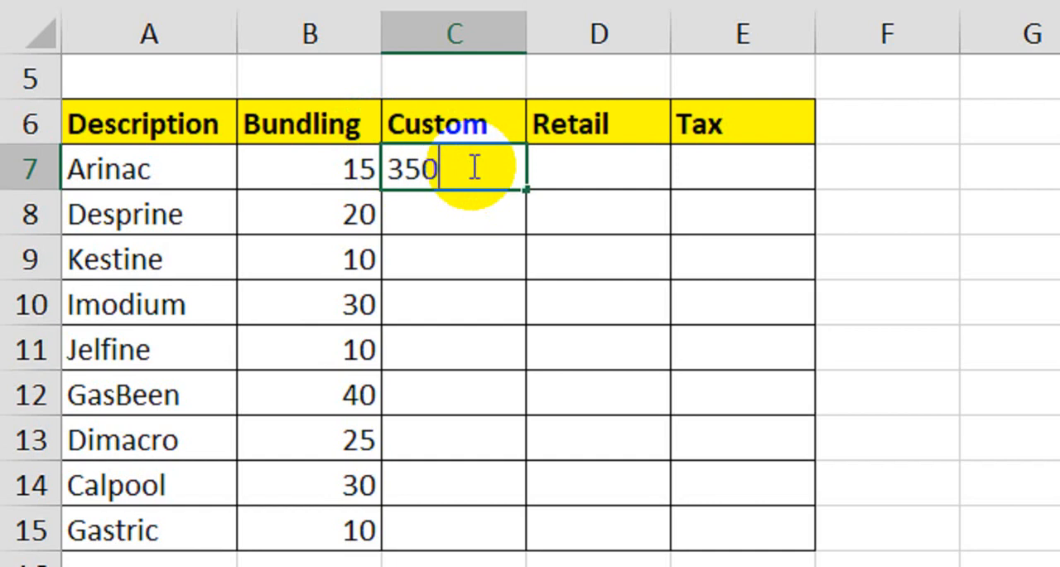
key(Return)
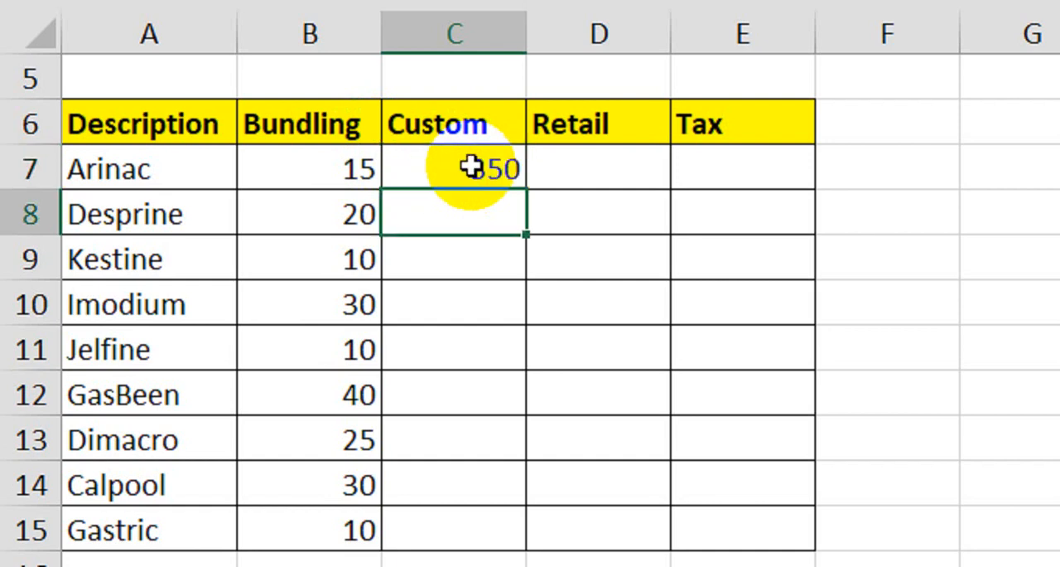
text(210)
key(Return)
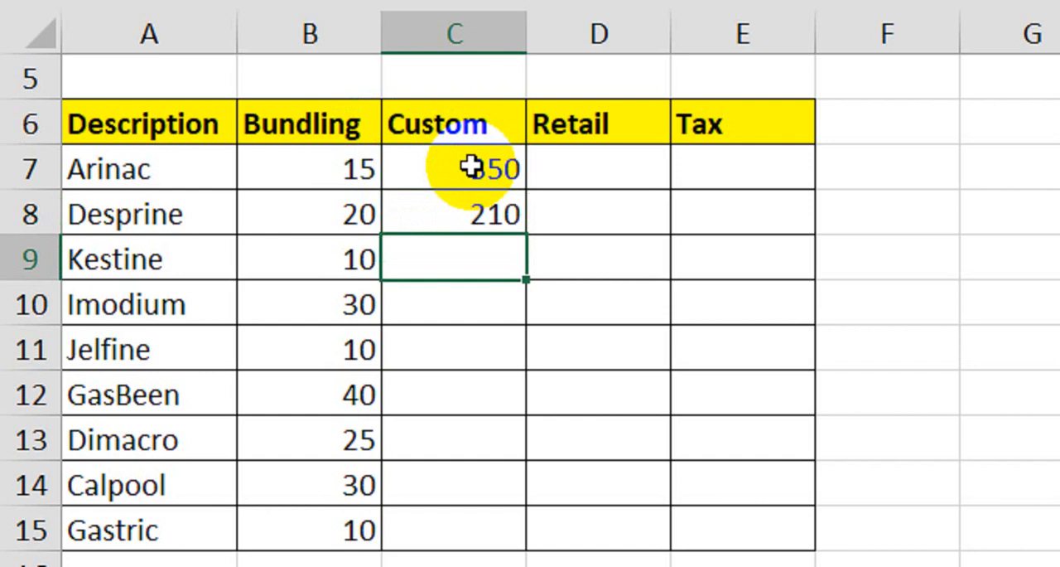
text(200)
key(Return)
text(360)
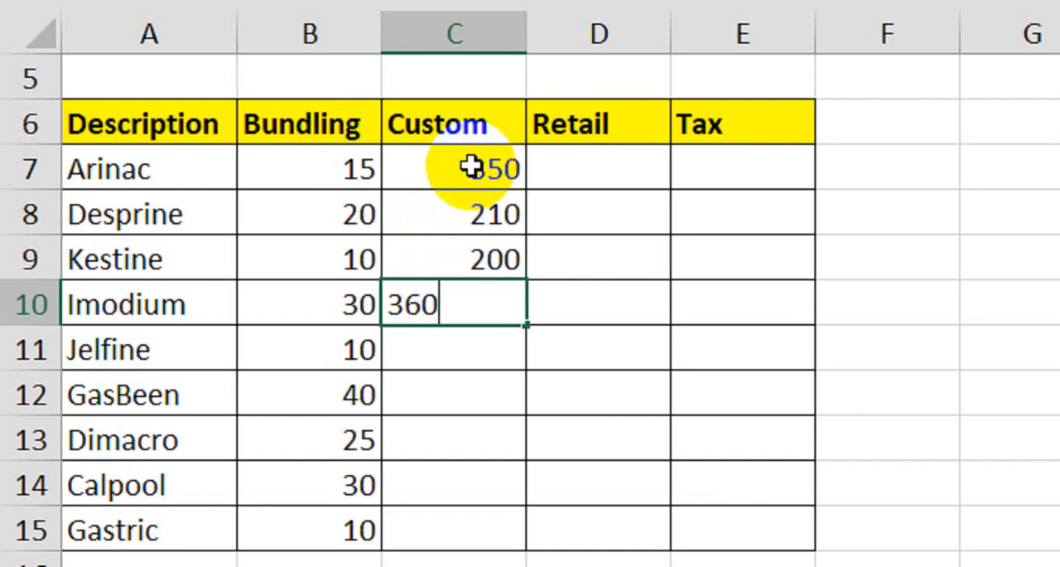
key(Return)
text(185)
key(Return)
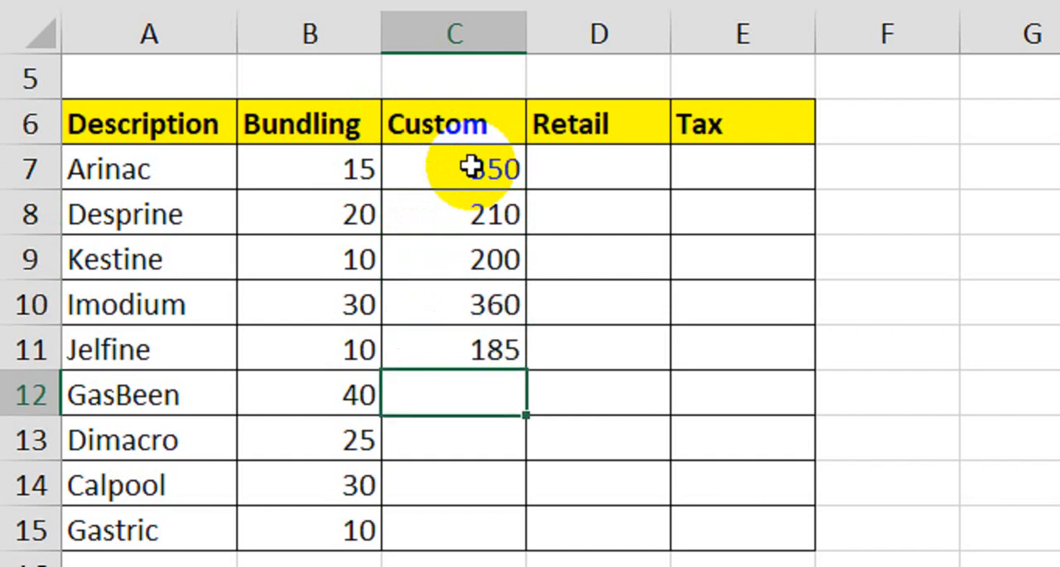
- Fill in the Custom values 100, 50, 120 and 360 for GasBeen, Dimacro, Calpool and Gastric
text(100)
key(Return)
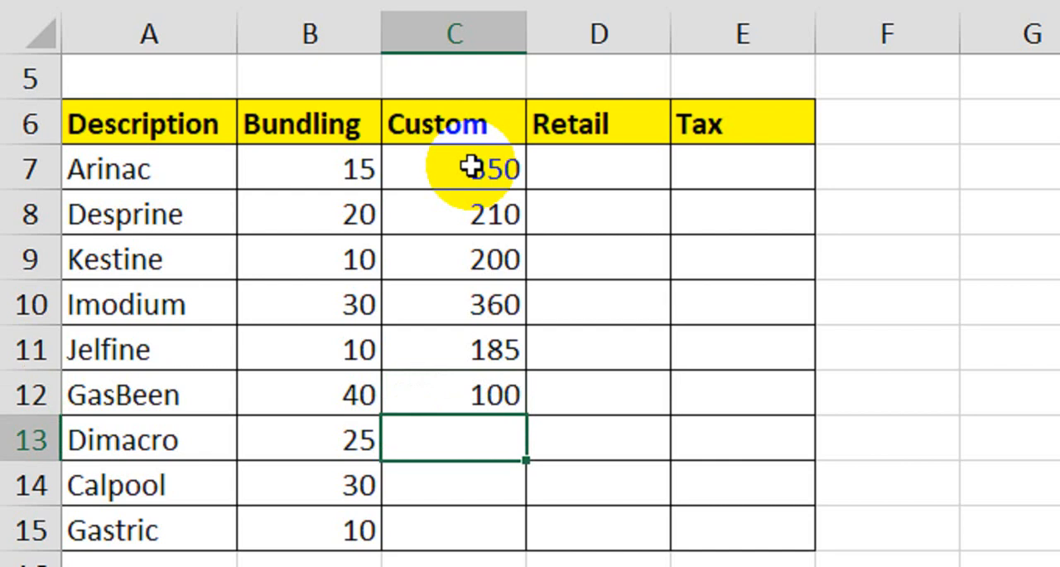
text(50)
key(Return)
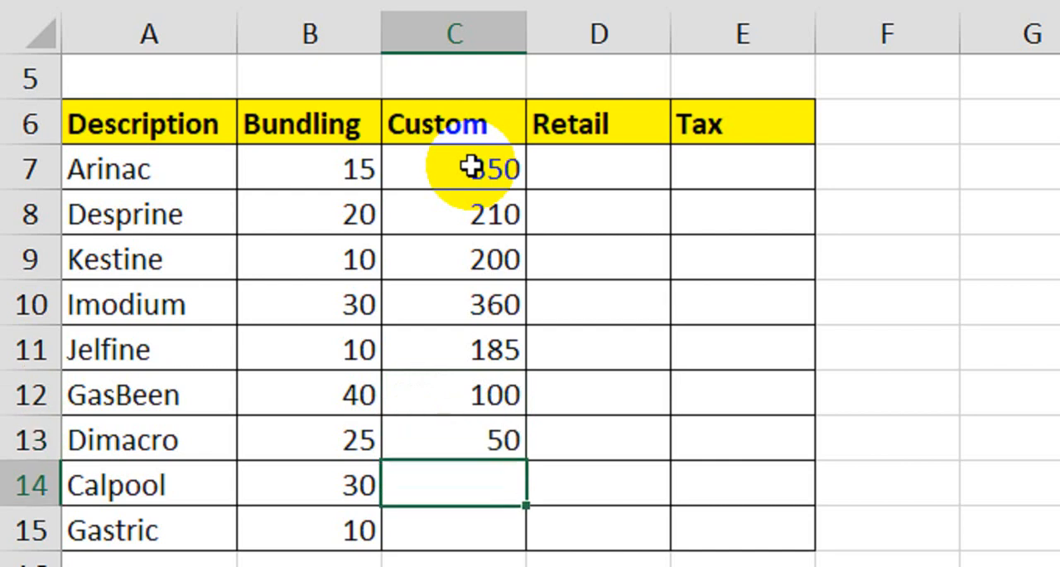
text(120)
key(Return)
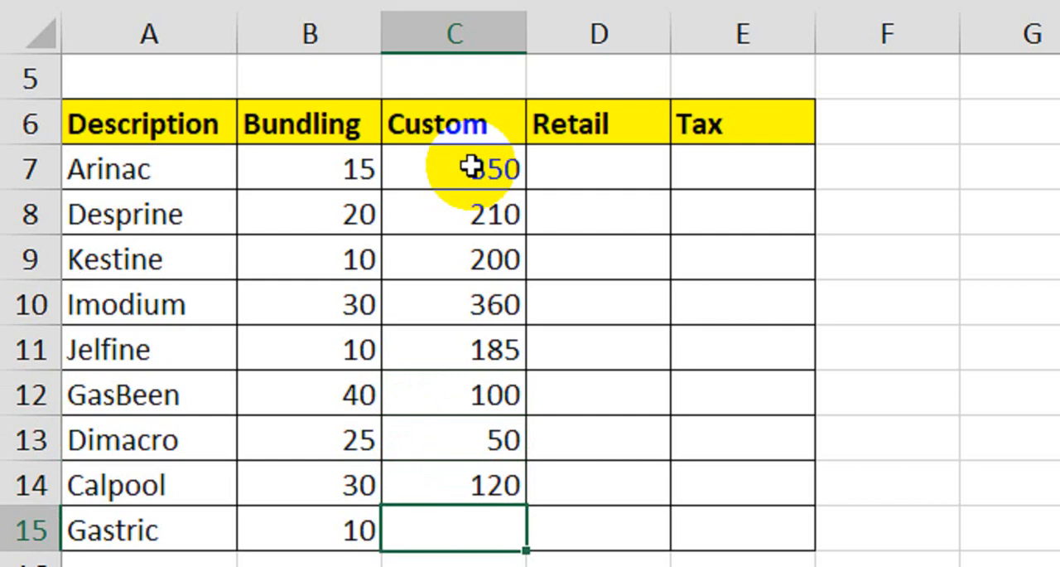
text(360)
key(Return)
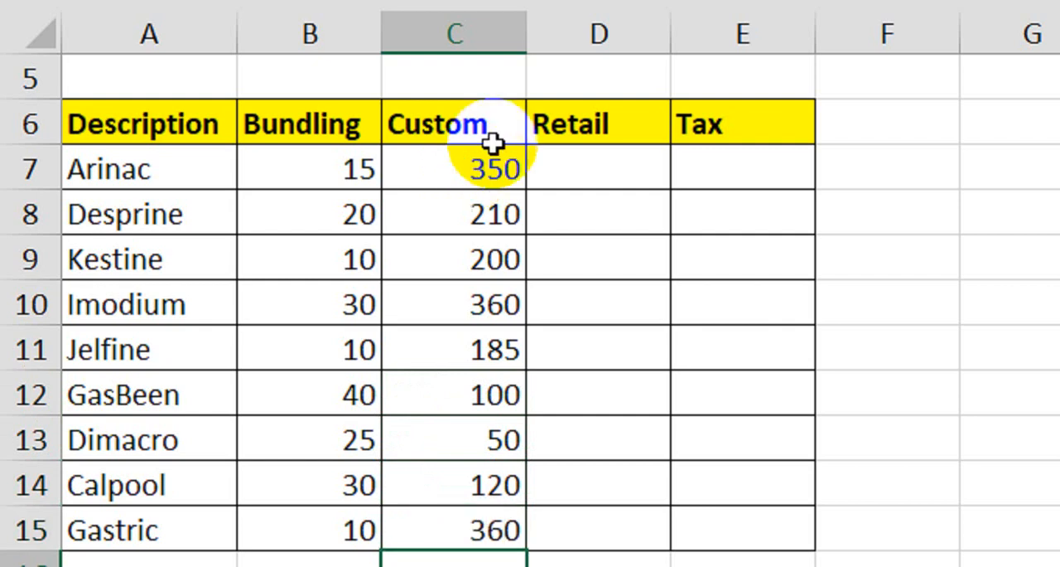
- Enter the formula =ROUND((C7*20)+C7,0) in Arinac's Retail cell
click(623, 181)
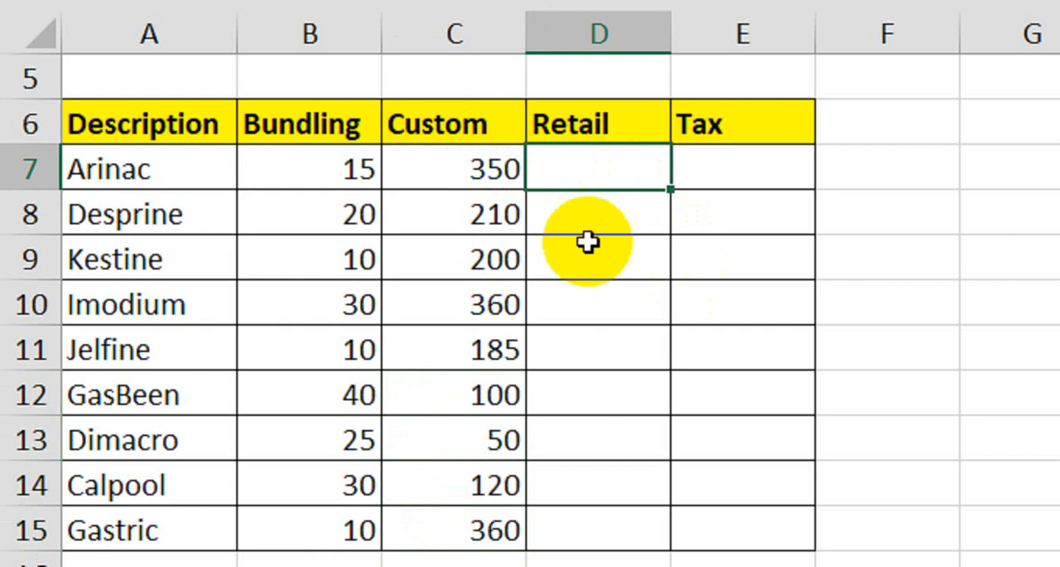
click(480, 174)
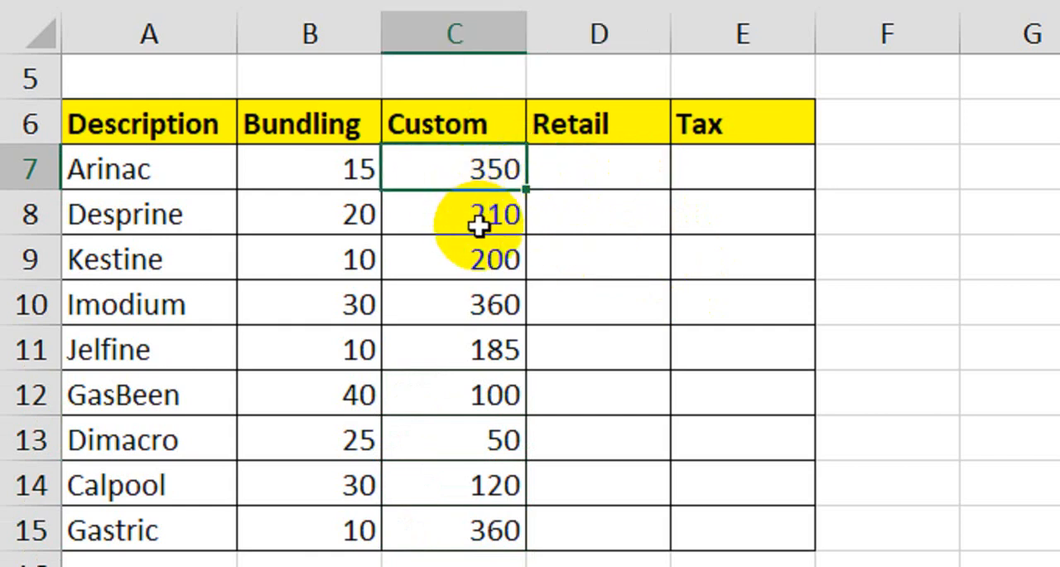
click(611, 183)
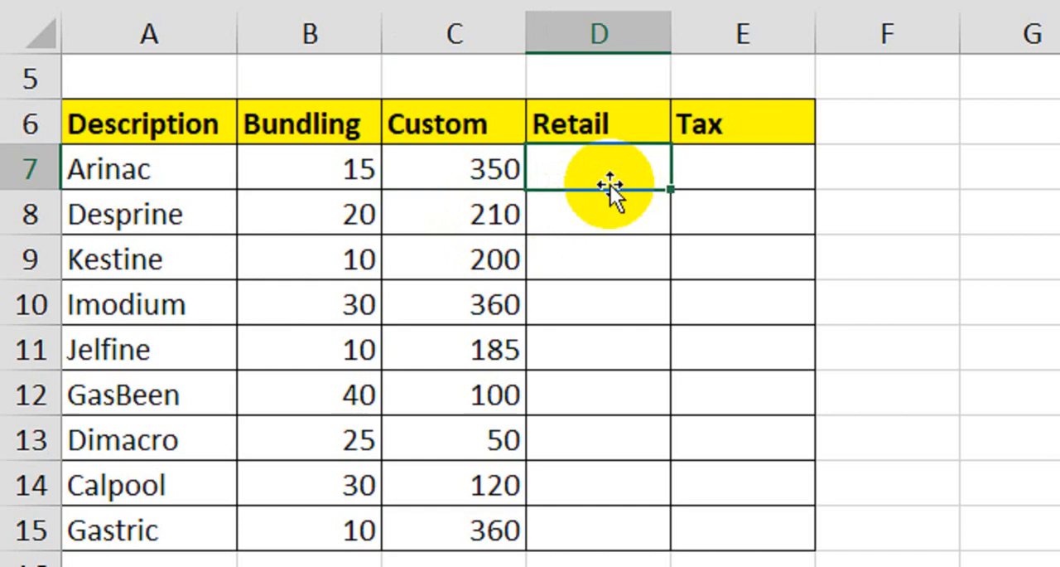
text(=round)
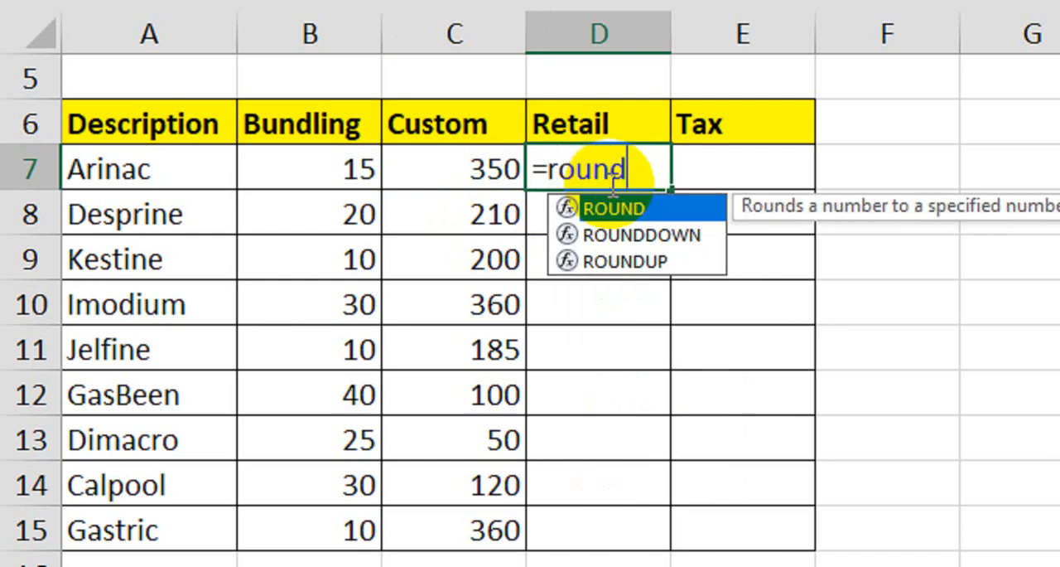
key(Tab)
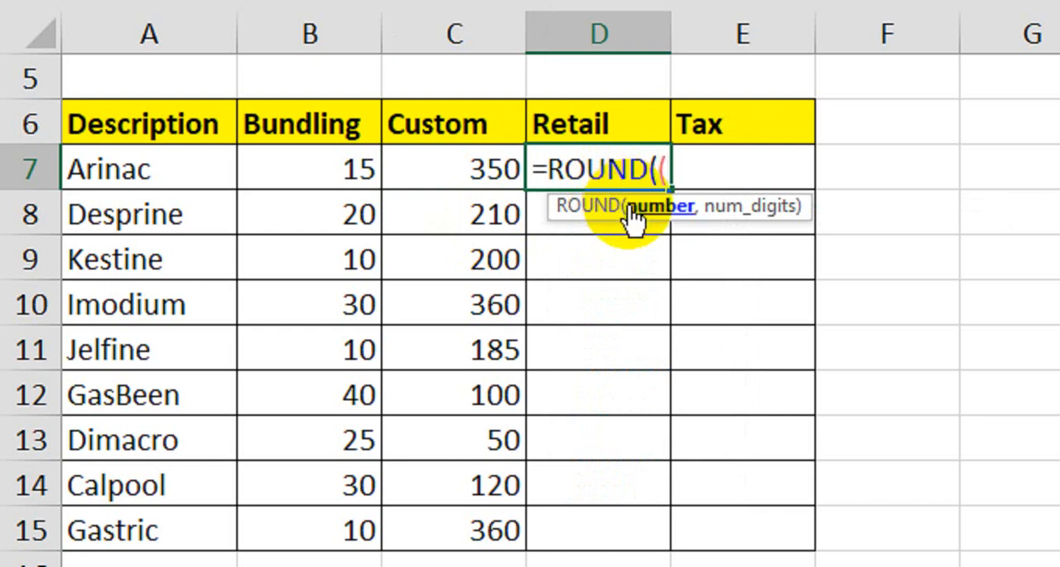
click(476, 172)
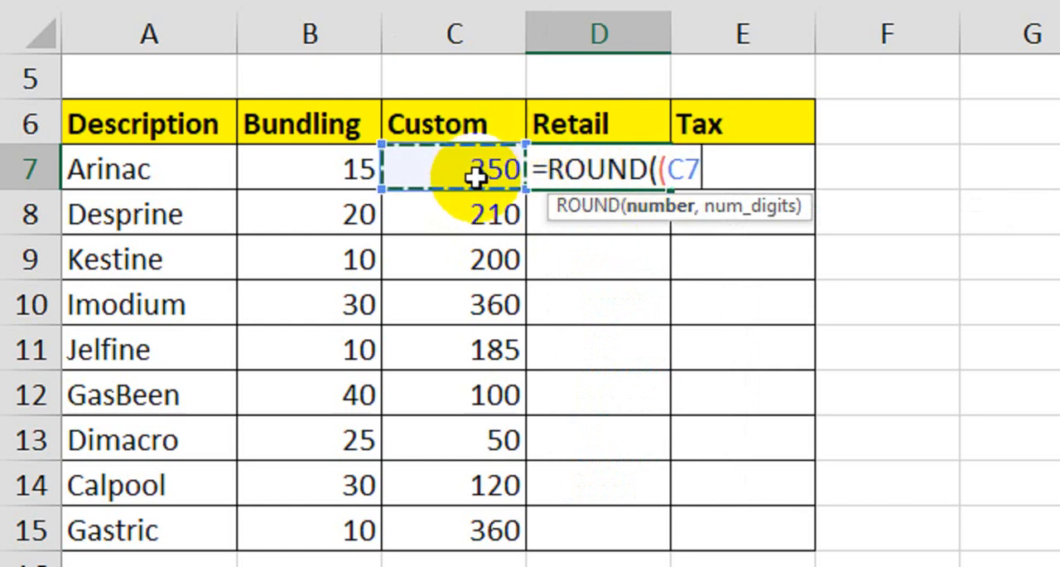
text(*)
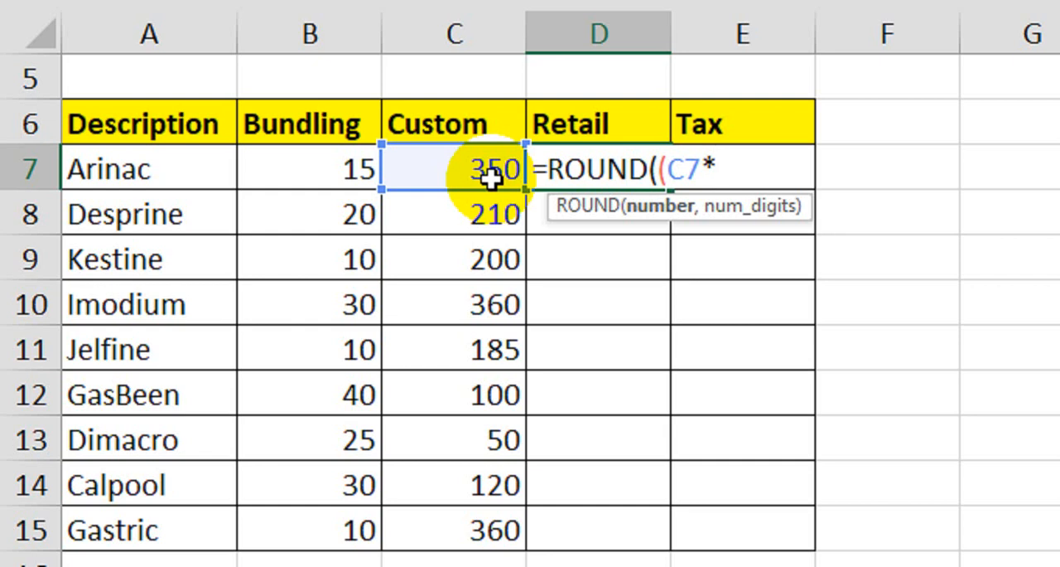
text(20)+)
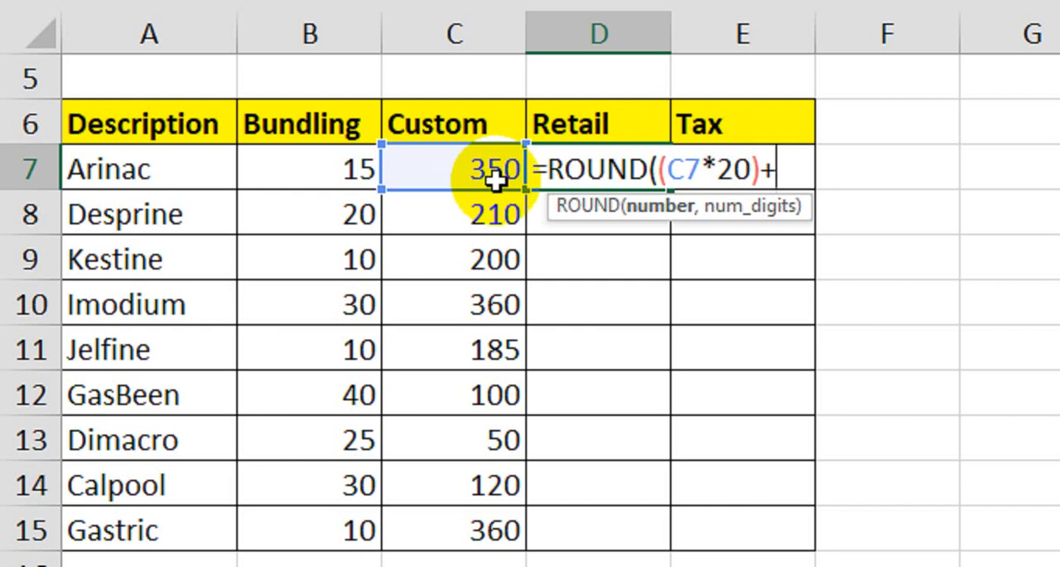
click(467, 171)
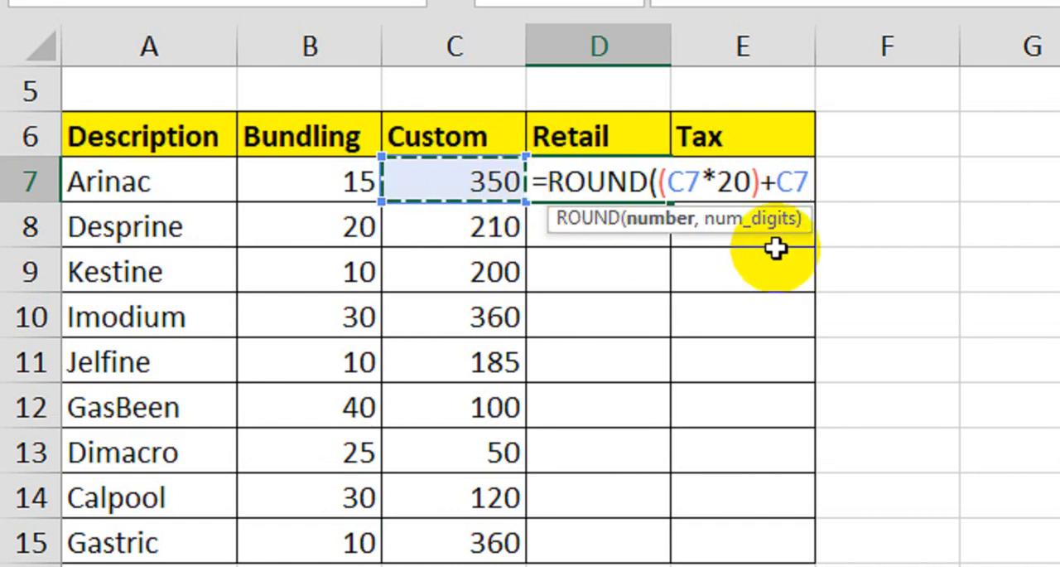
text(,)
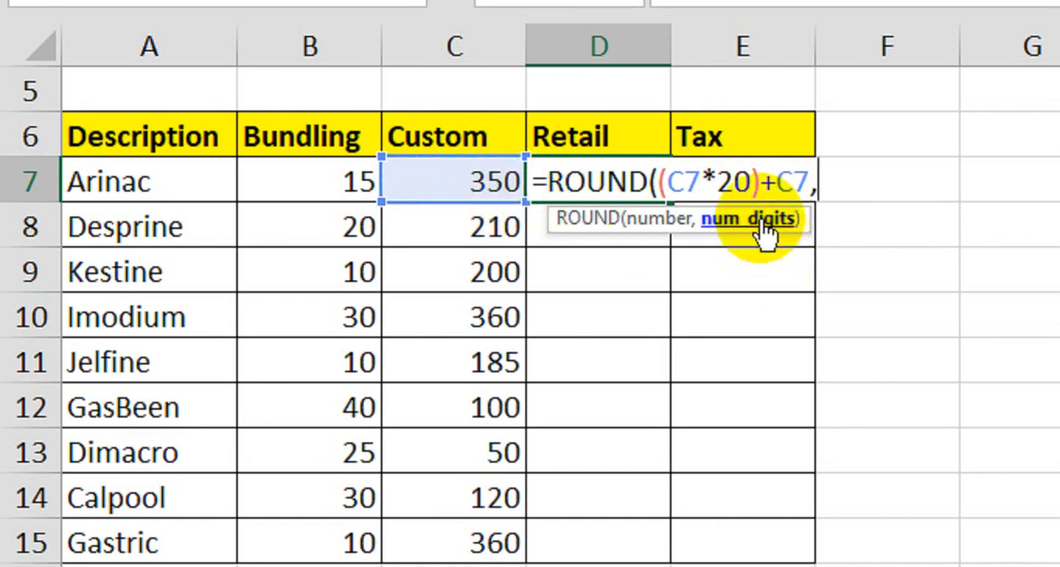
text(0)
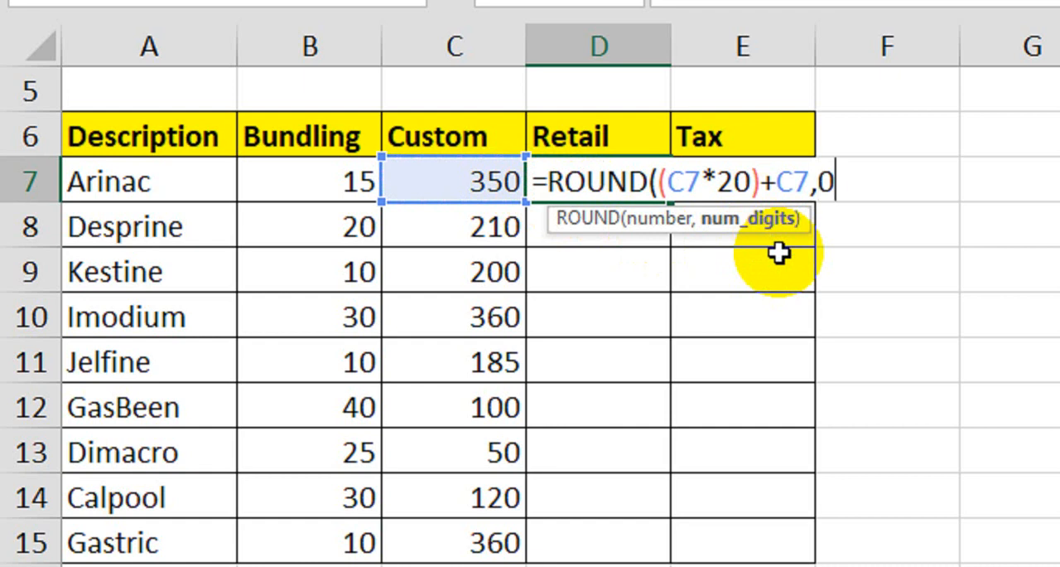
key(Return)
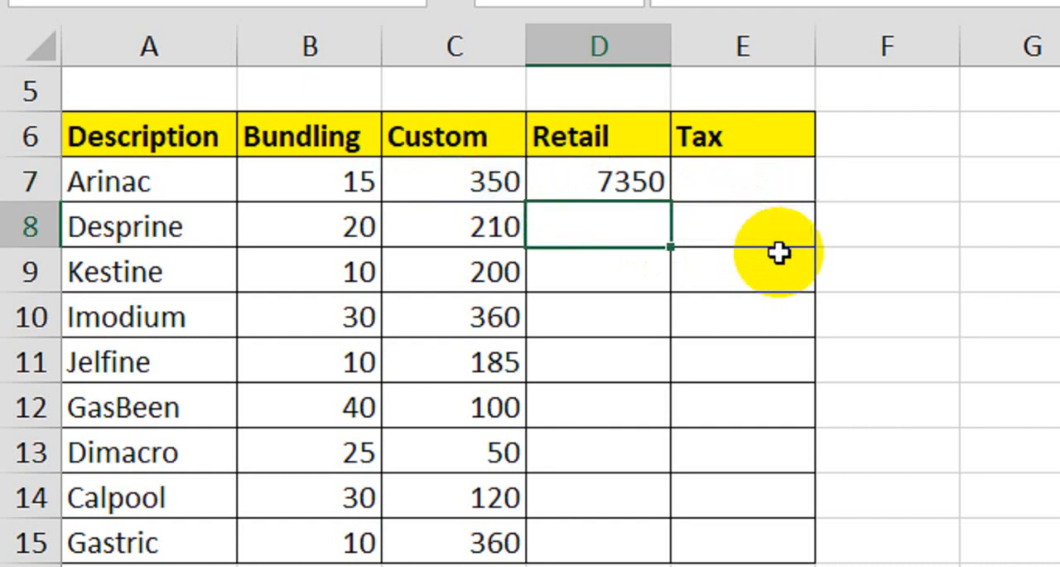
- Correct Arinac's Retail formula to use 20%, making it =ROUND((C7*20%)+C7,0)
click(658, 189)
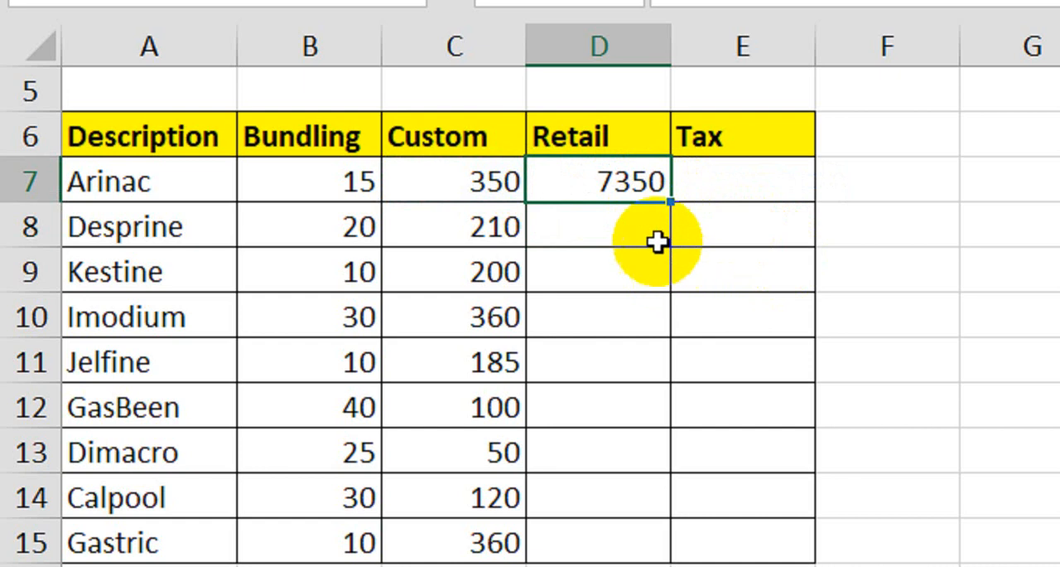
double_click(629, 183)
click(750, 182)
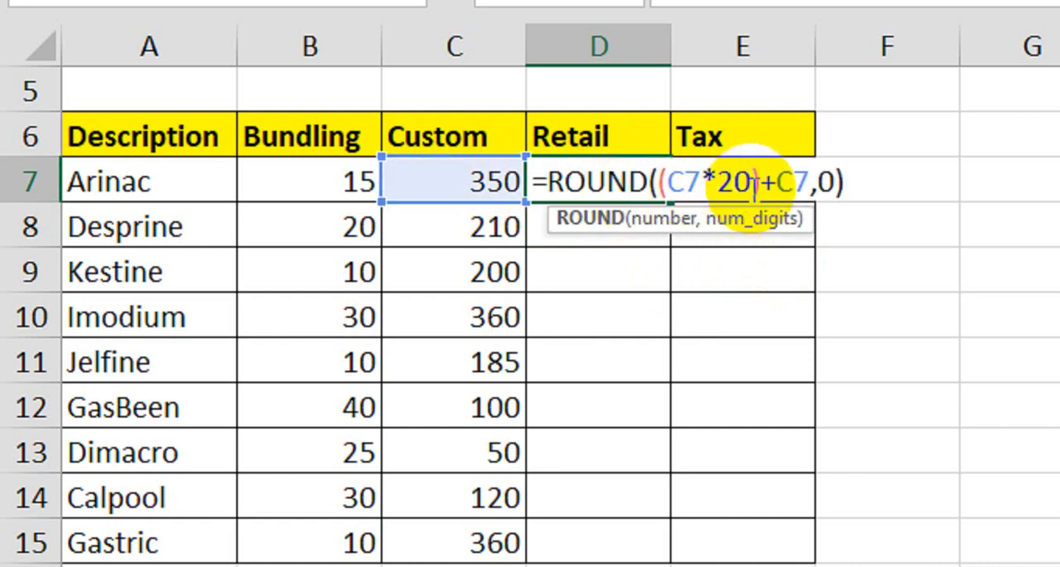
text(%)
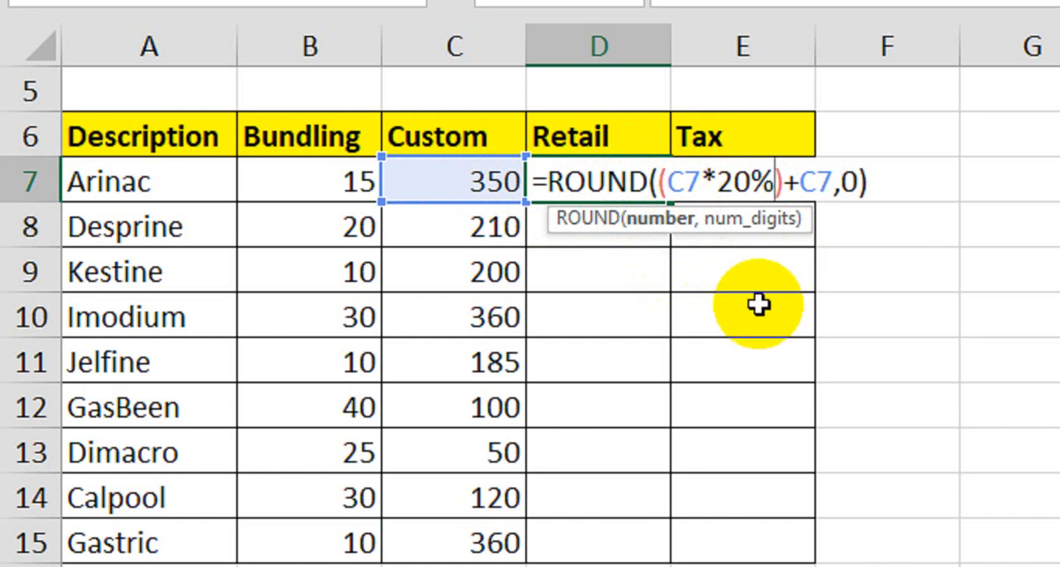
key(Return)
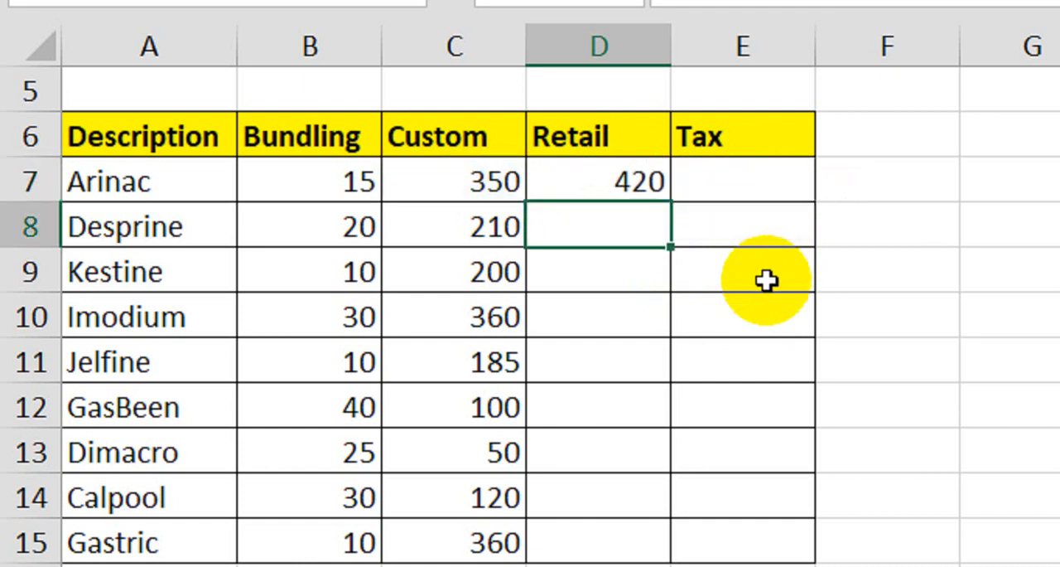
- Copy Arinac's Retail formula down to the remaining products through Gastric
key(Up)
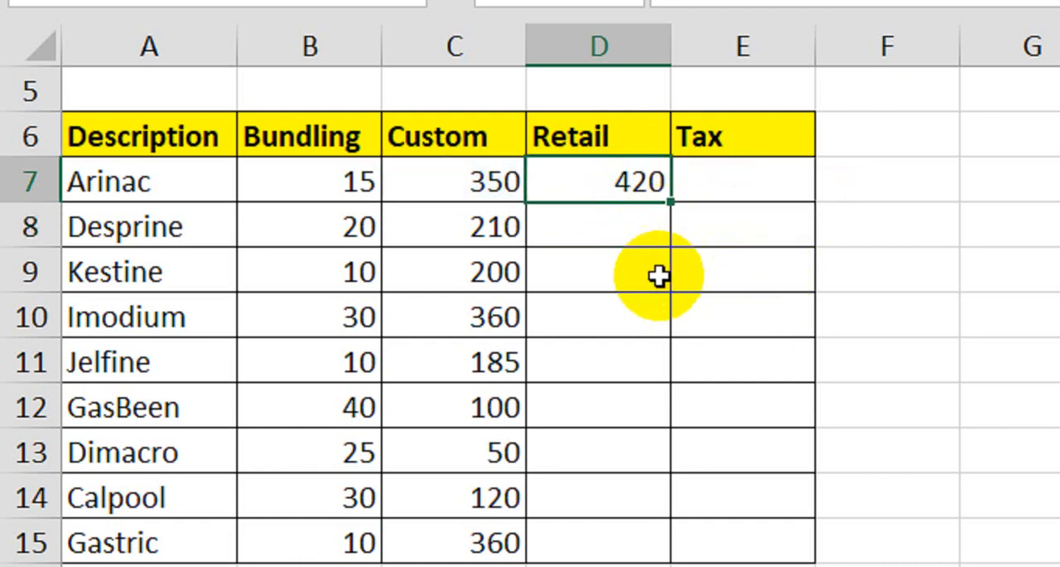
click(505, 198)
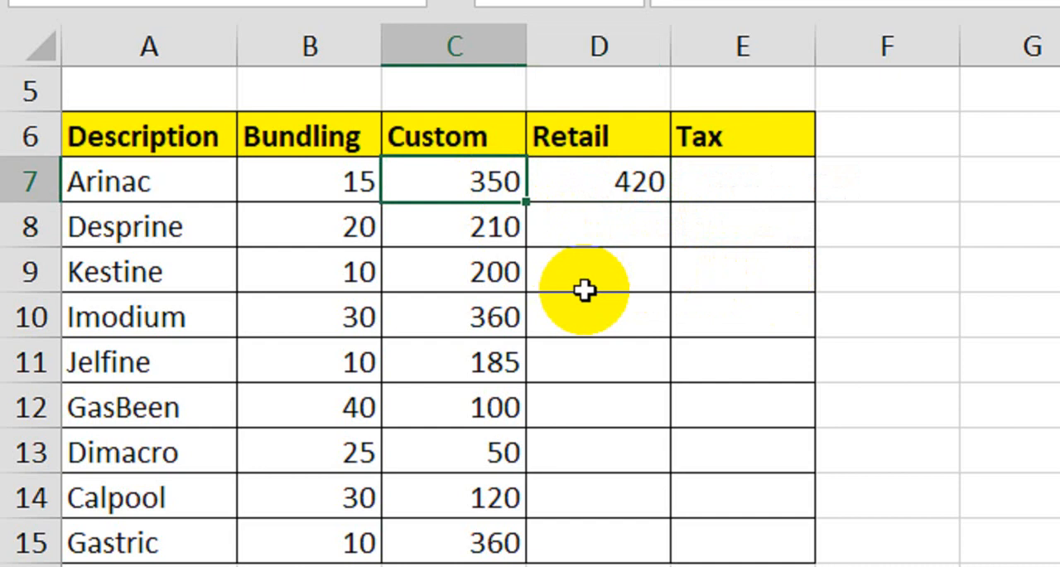
click(643, 179)
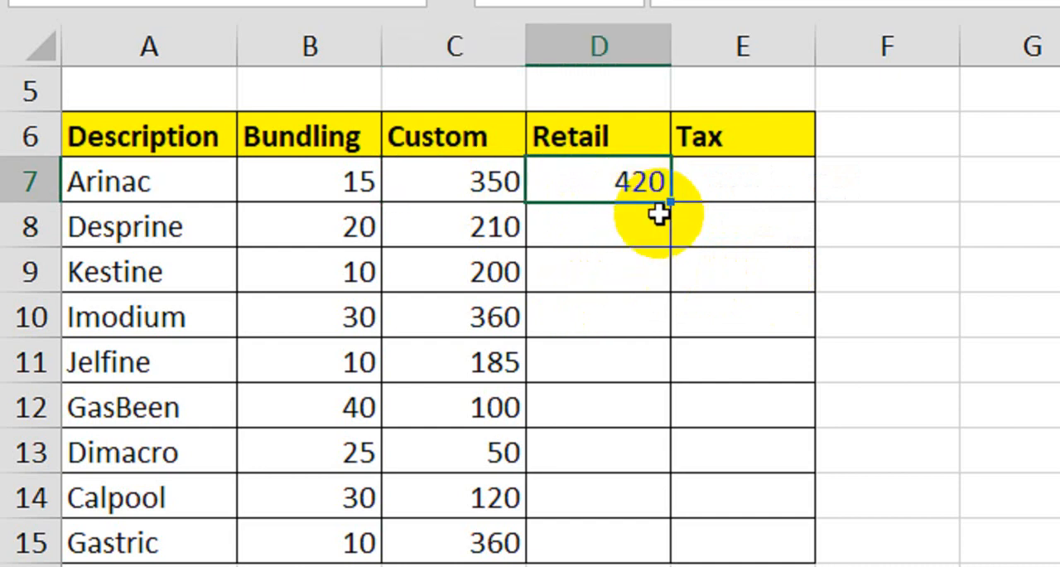
drag(671, 204, 631, 555)
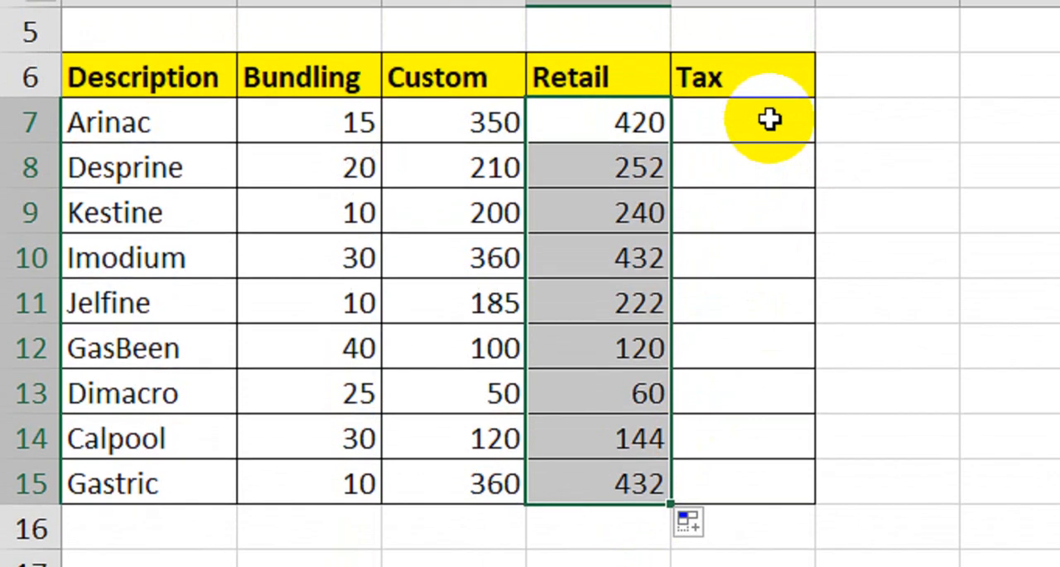
- Enter 3% as Arinac's Tax value and copy it to all products down to Gastric
click(771, 68)
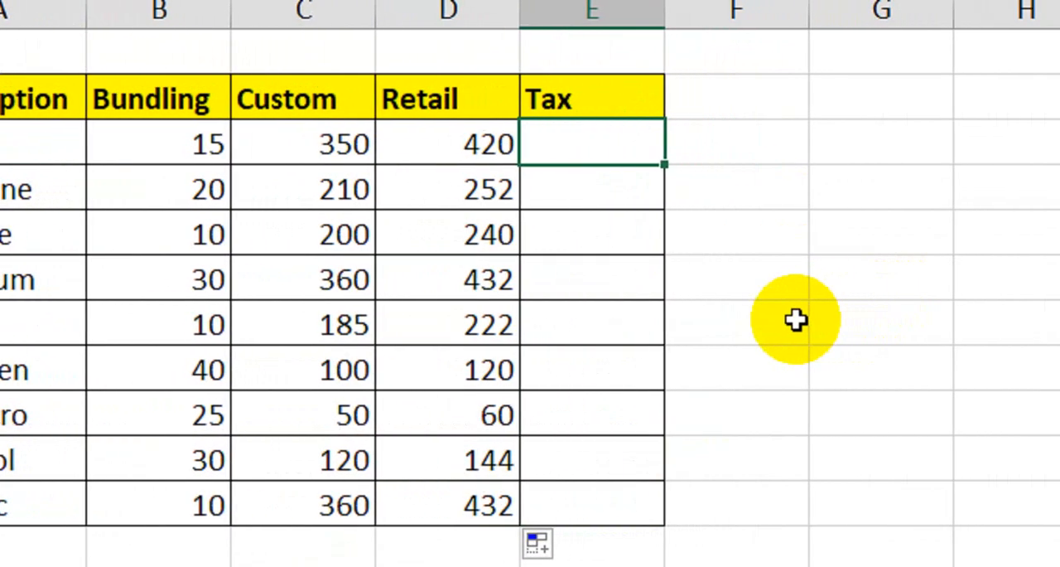
text(3)
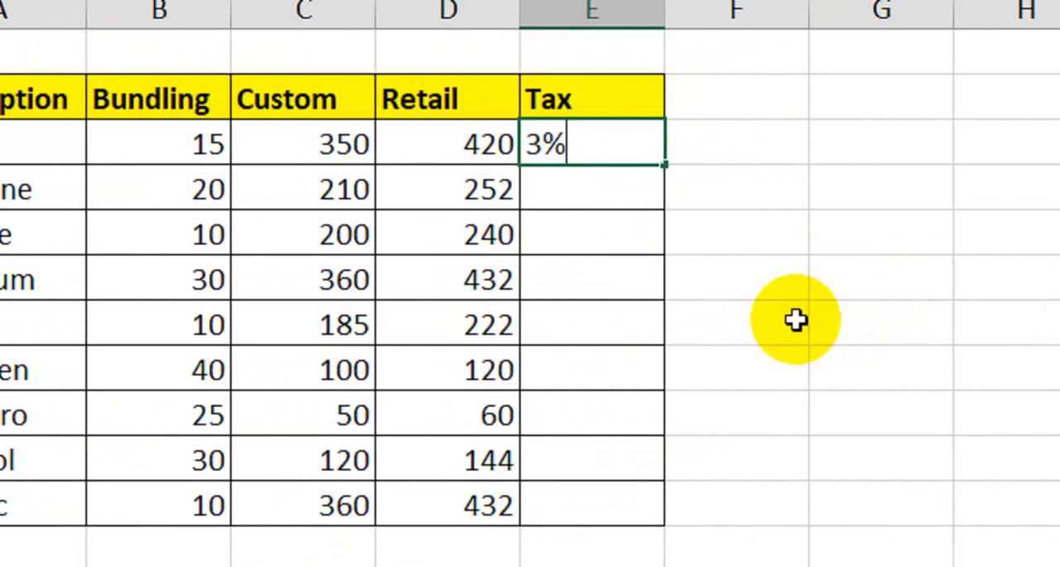
key(Return)
click(603, 137)
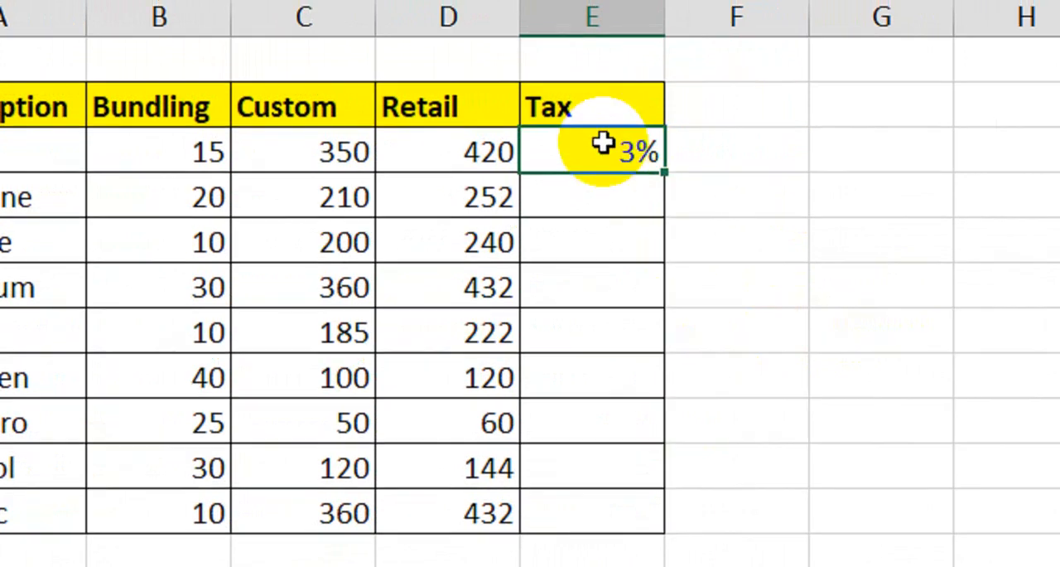
key(ctrl+c)
drag(605, 149, 591, 513)
key(Return)
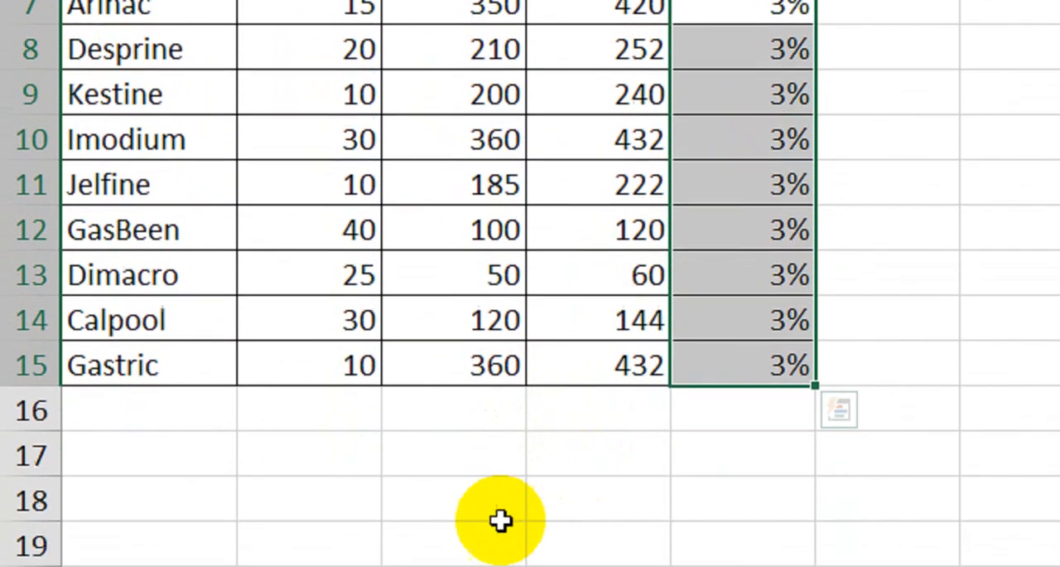
- Return to the product table on Sheet3 and select the descriptions from Imodium to Gastric
click(434, 507)
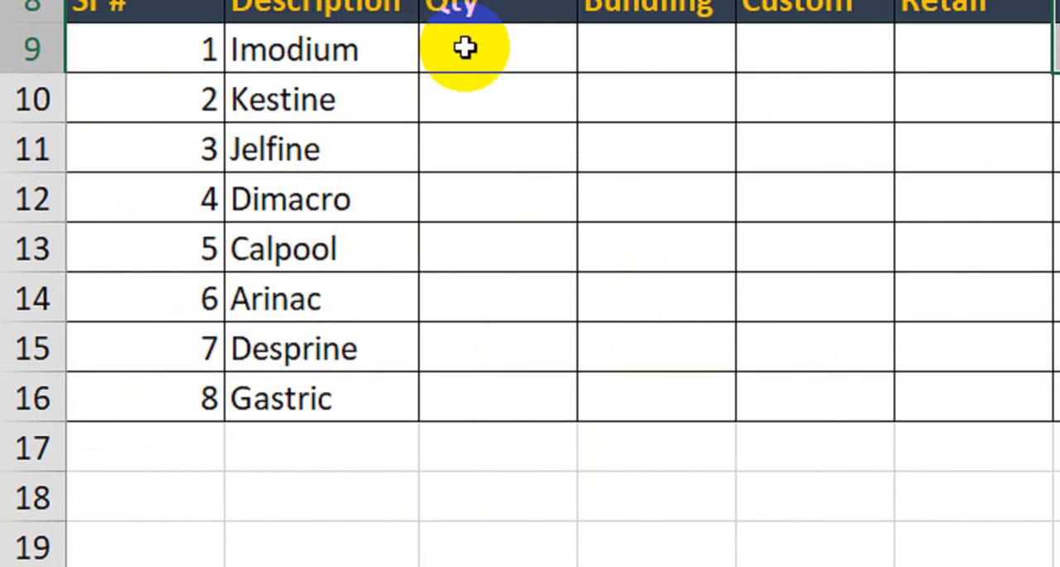
click(516, 196)
click(500, 528)
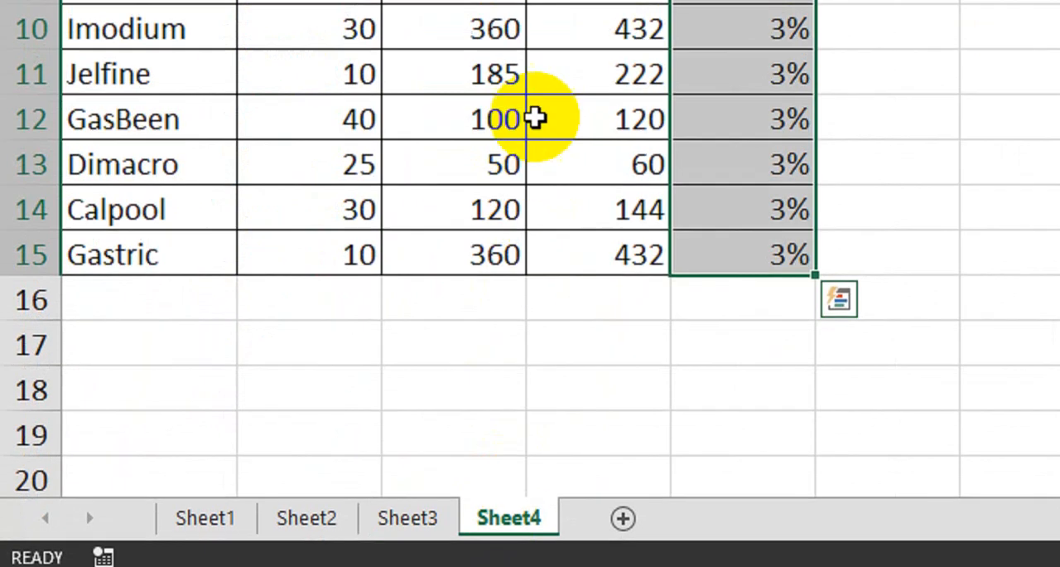
click(424, 518)
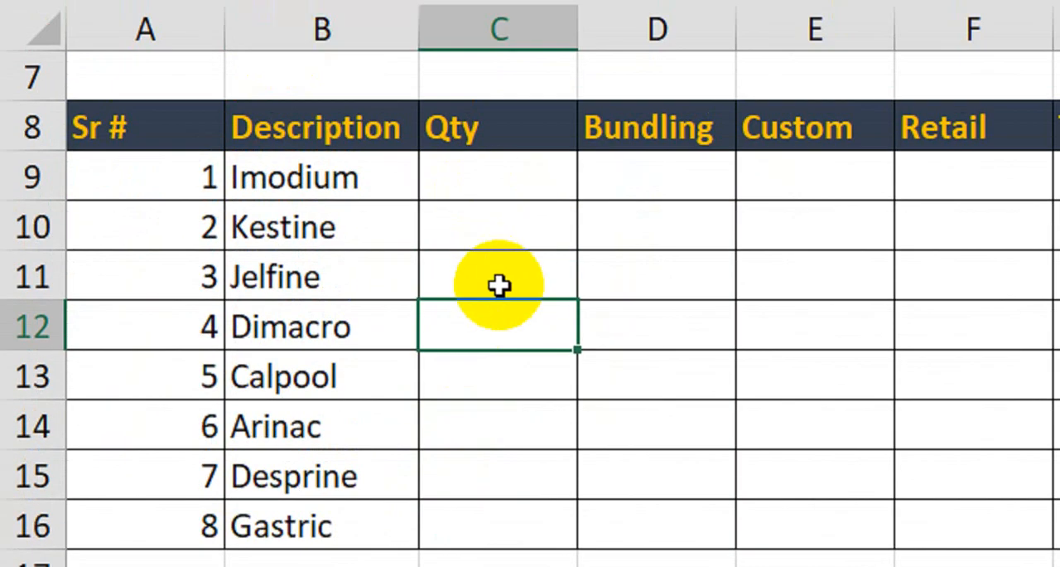
drag(289, 171, 319, 507)
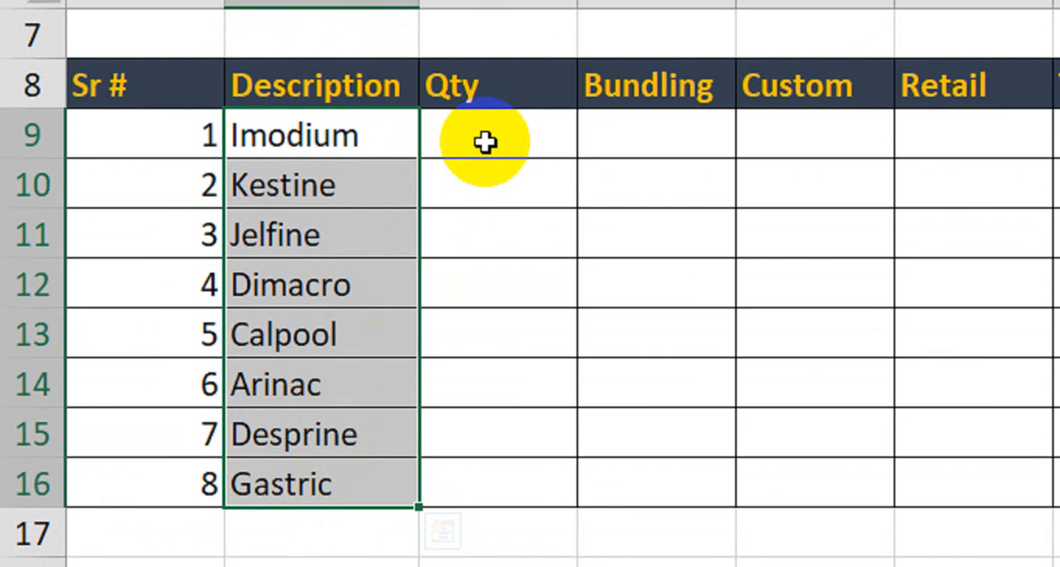
- Fill in the Qty values 60, 50, 20 and 80 for Imodium, Kestine, Jelfine and Dimacro
click(485, 143)
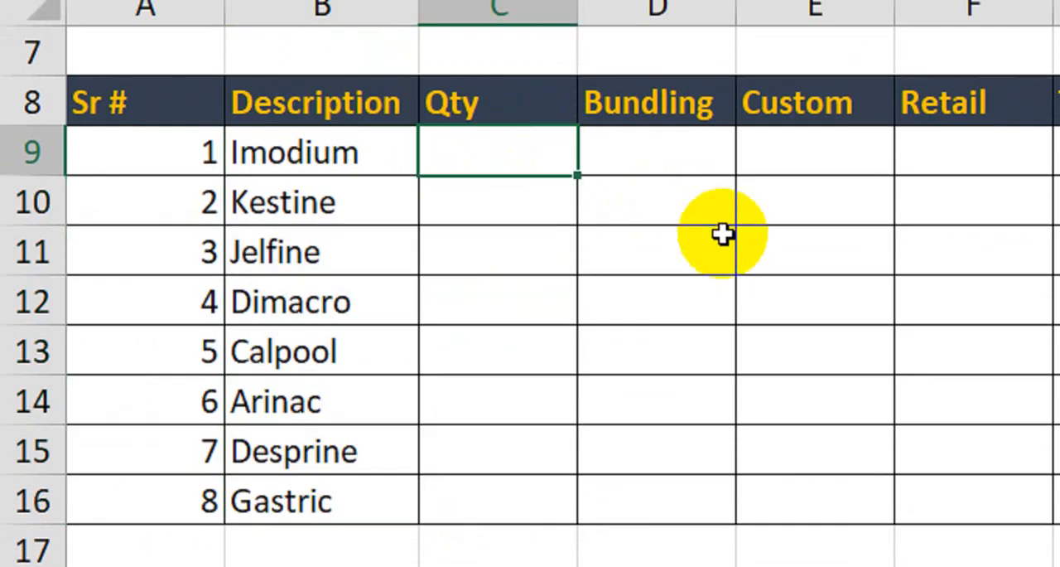
key(Return)
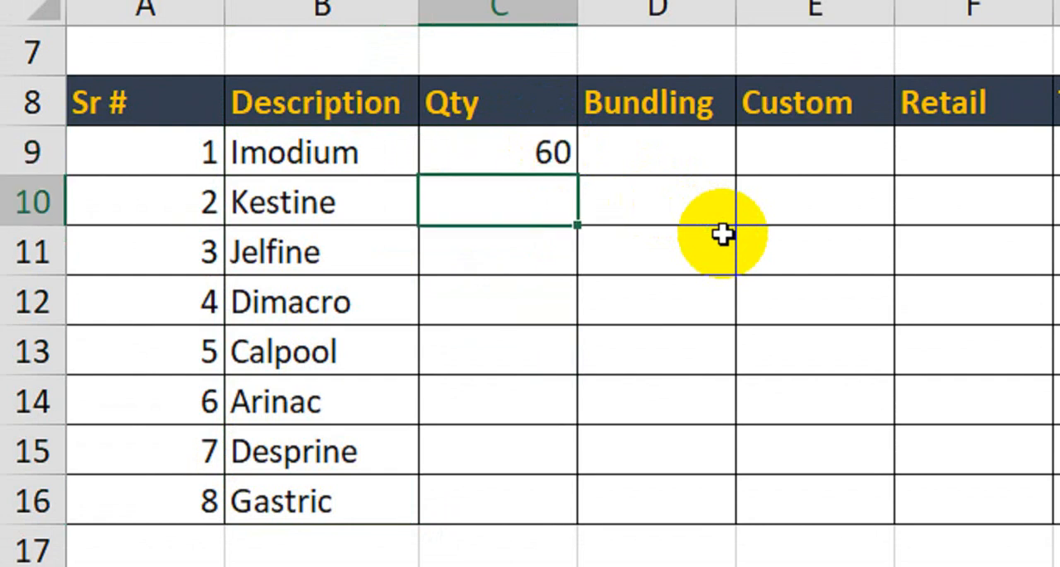
text(50)
key(Return)
text(20)
key(Return)
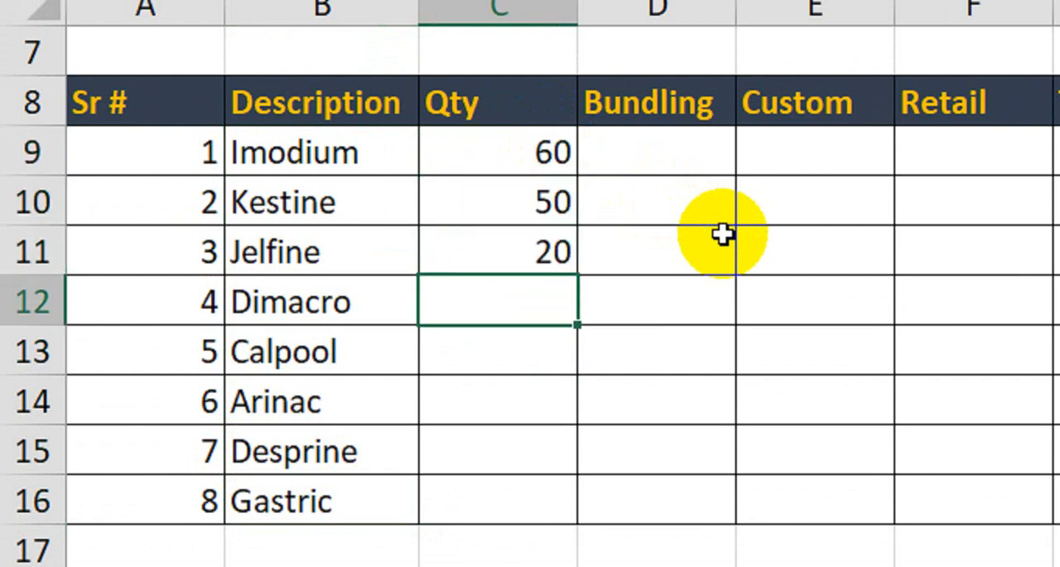
key(Return)
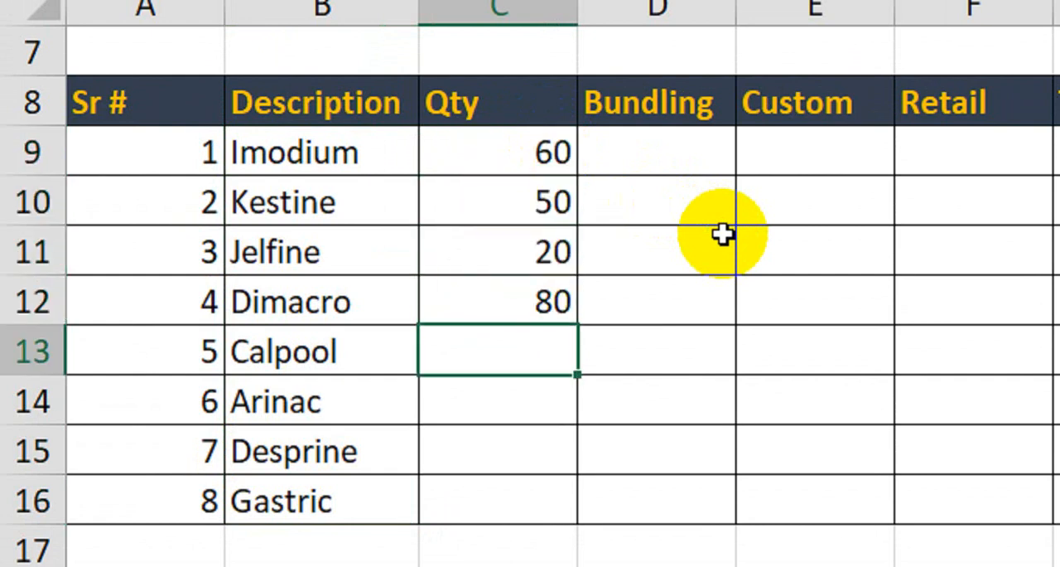
- Fill in the Qty values 60, 25, 55 and 30 for Calpool, Arinac, Desprine and Gastric
text(60)
key(Return)
text(25)
key(Return)
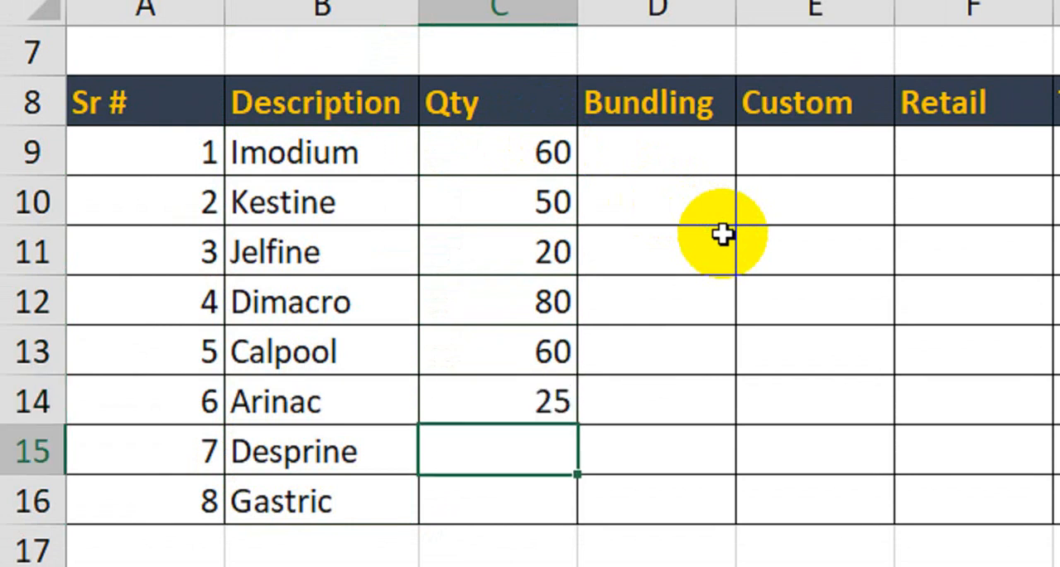
text(55)
key(Return)
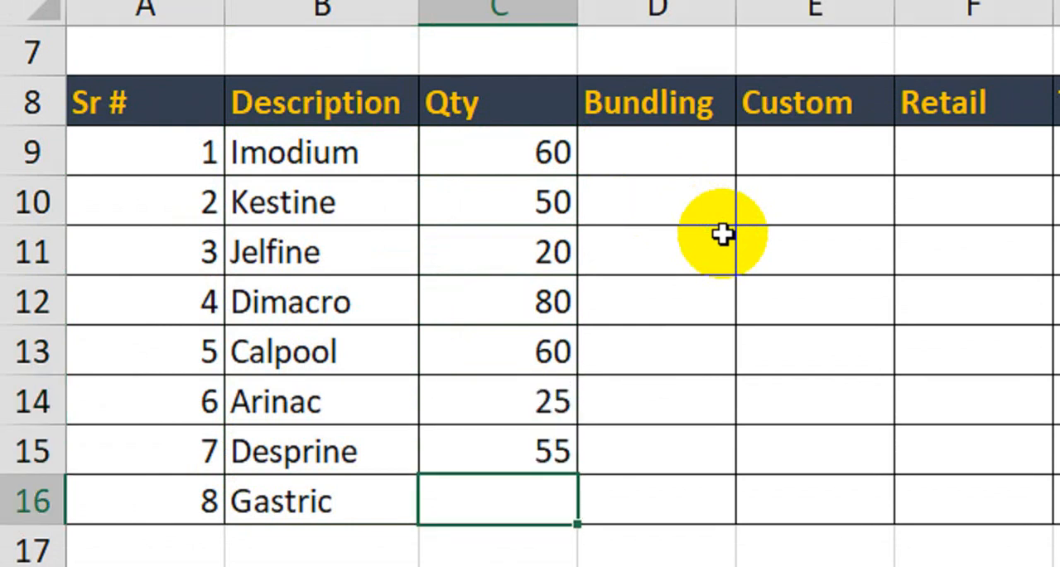
text(30)
key(Return)
click(681, 158)
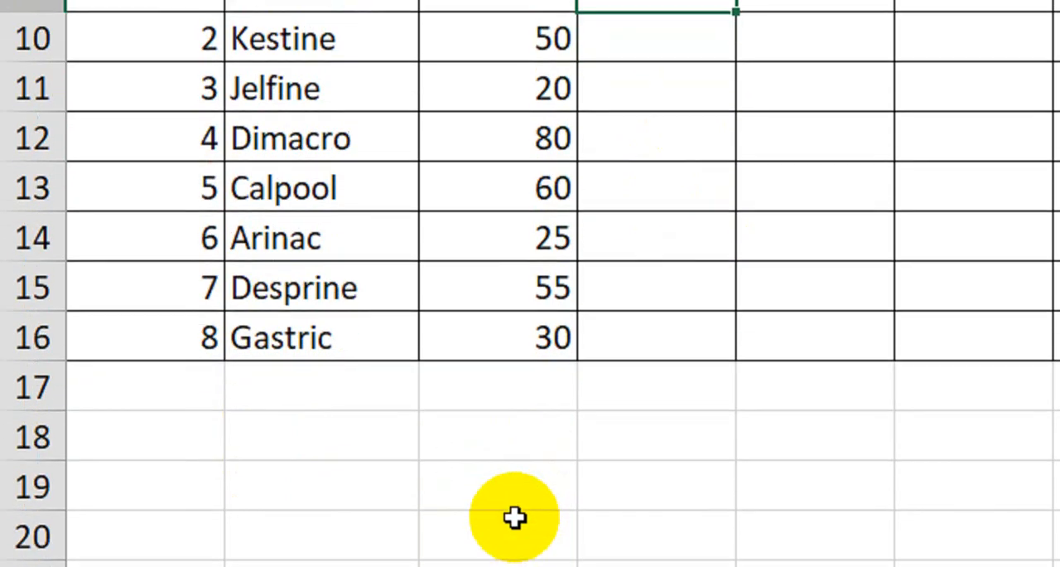
- Start Imodium's Bundling formula in D9 on Sheet3 with =IF(B9="","", so a blank description returns an empty result
click(509, 506)
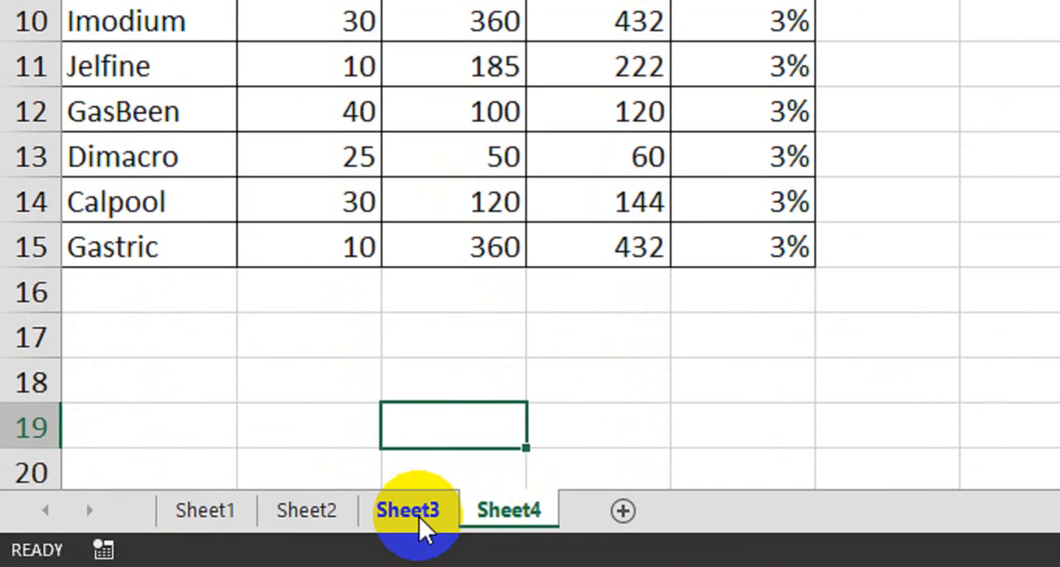
click(419, 516)
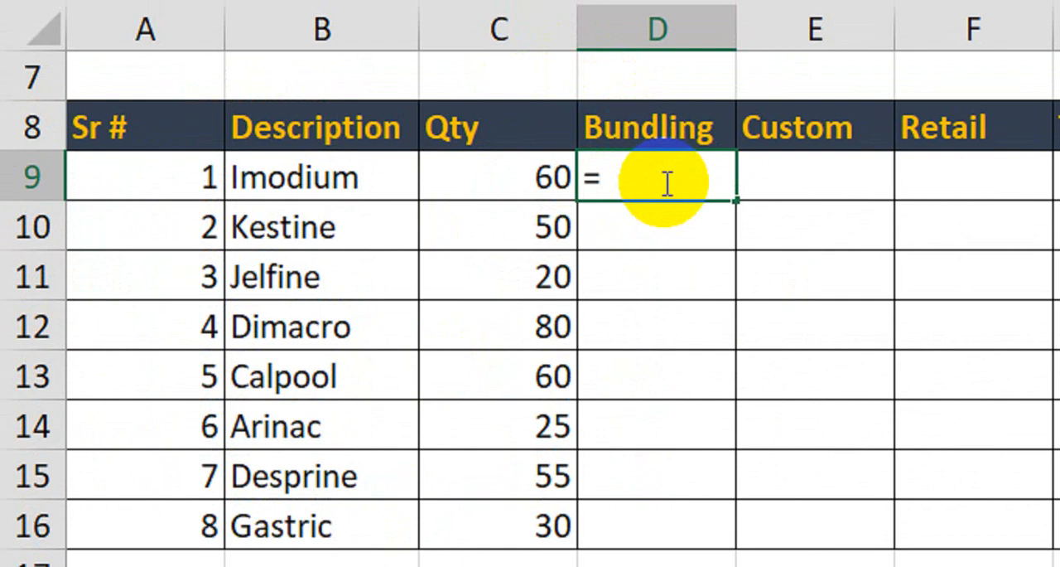
text(if()
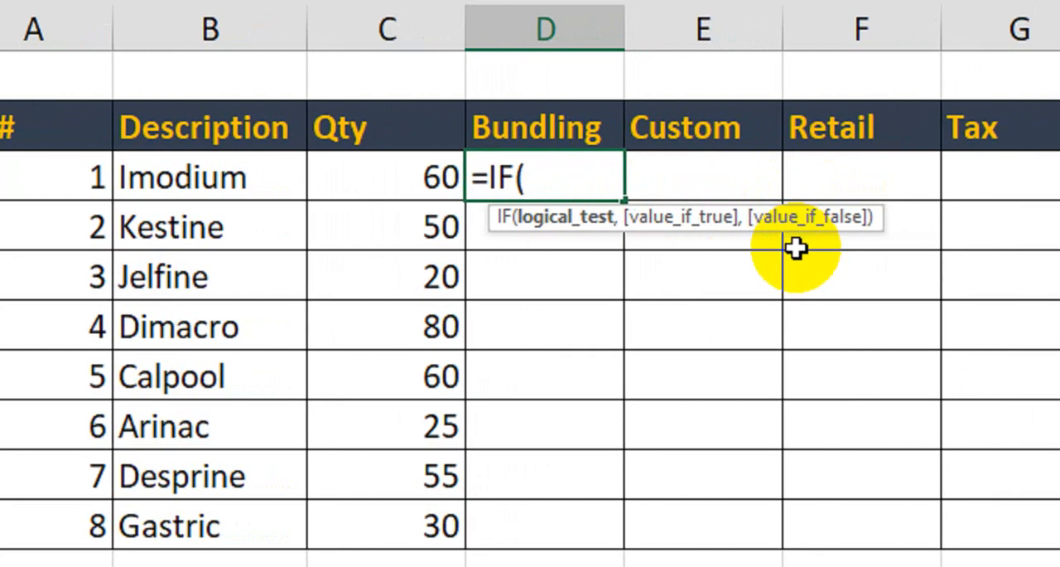
click(182, 176)
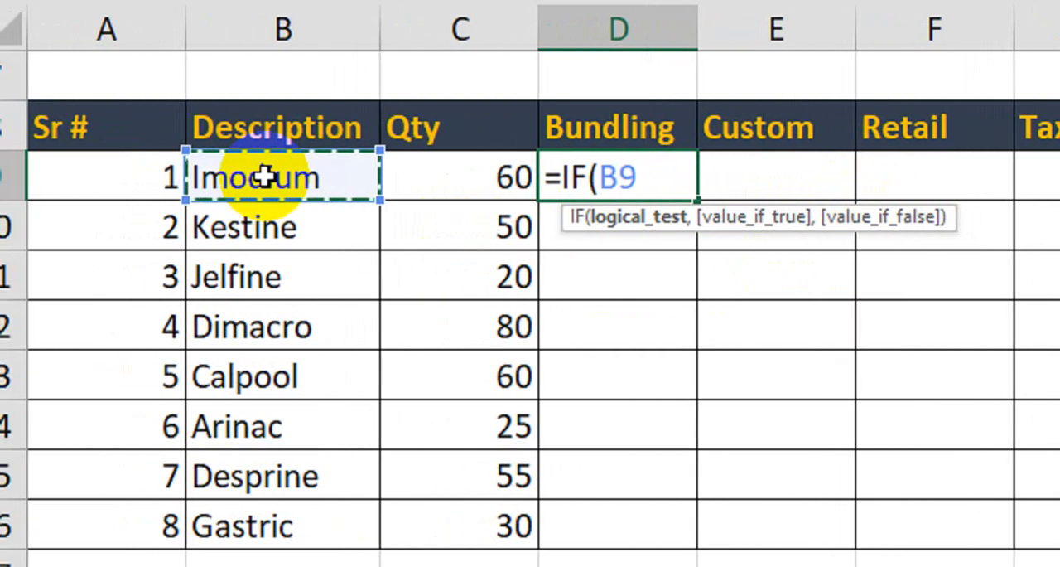
text(="")
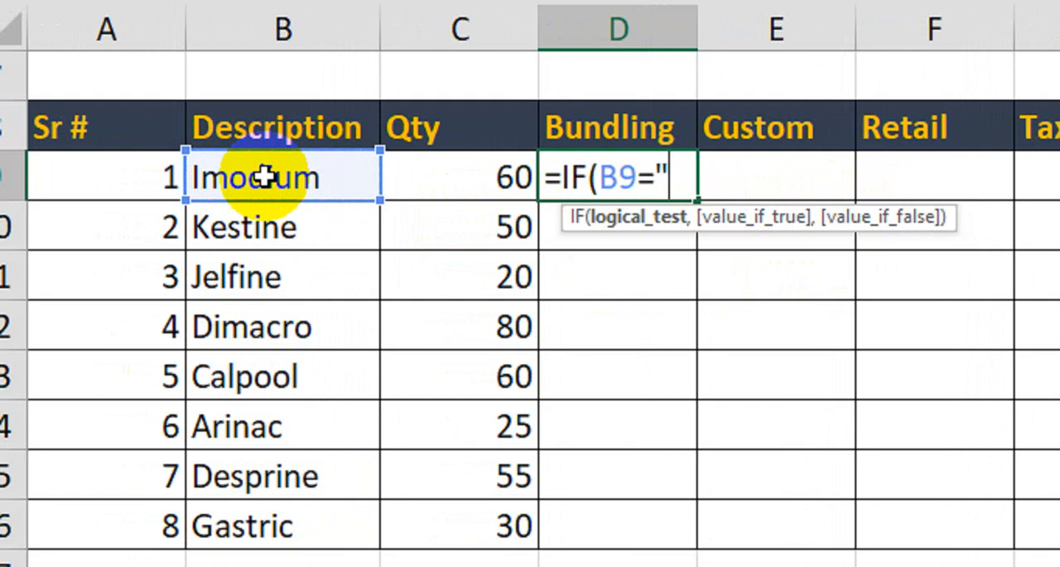
text(,"")
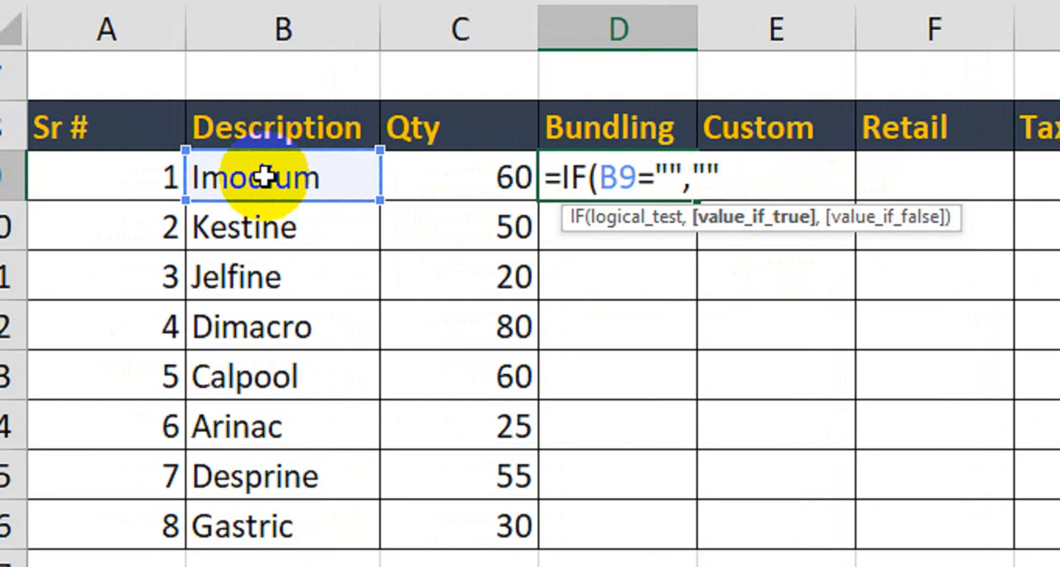
text(,)
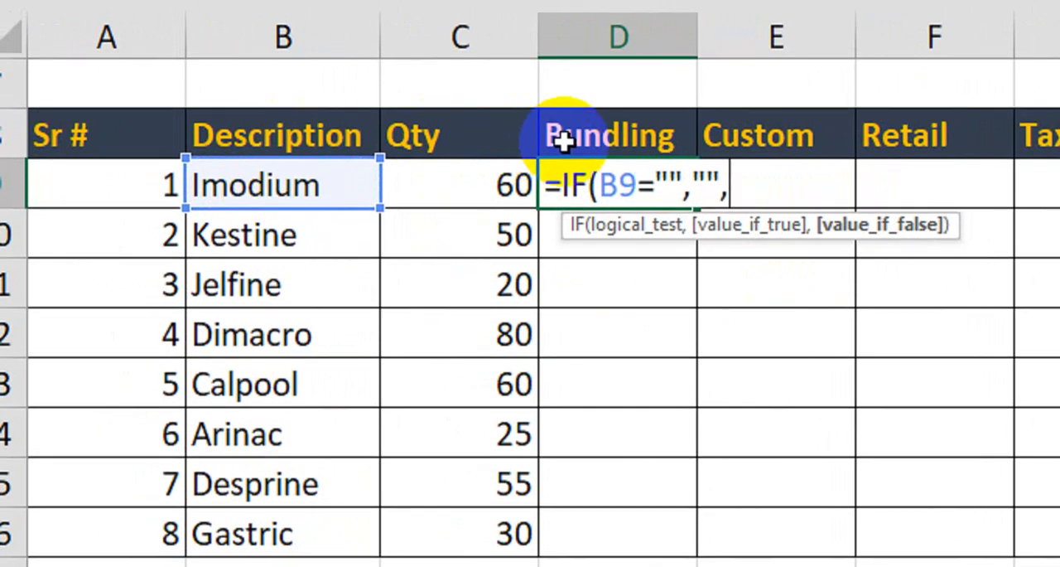
- Lock only the column of the description reference in the IF test, making it $B9
click(607, 182)
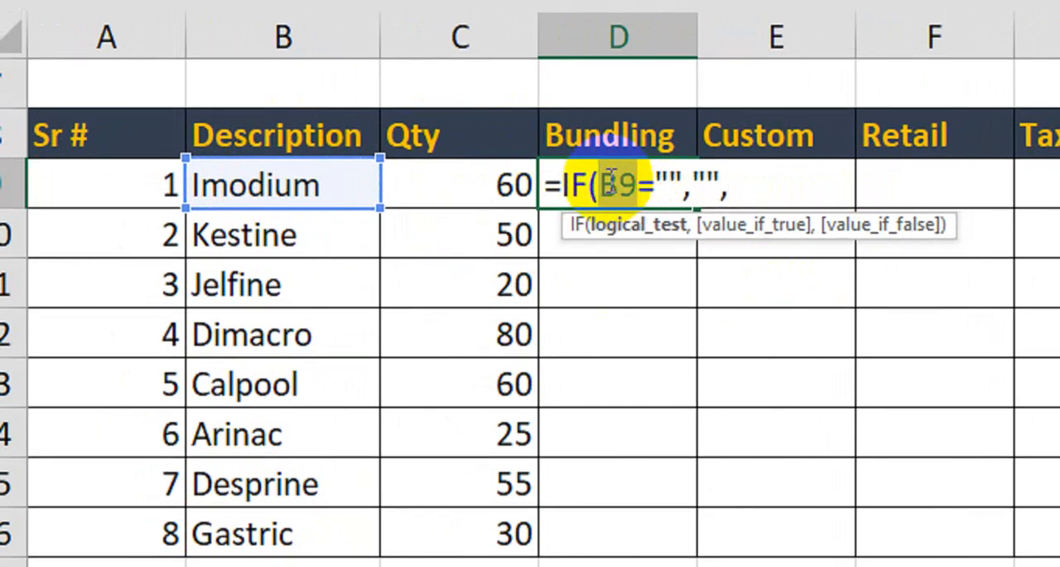
key(F4)
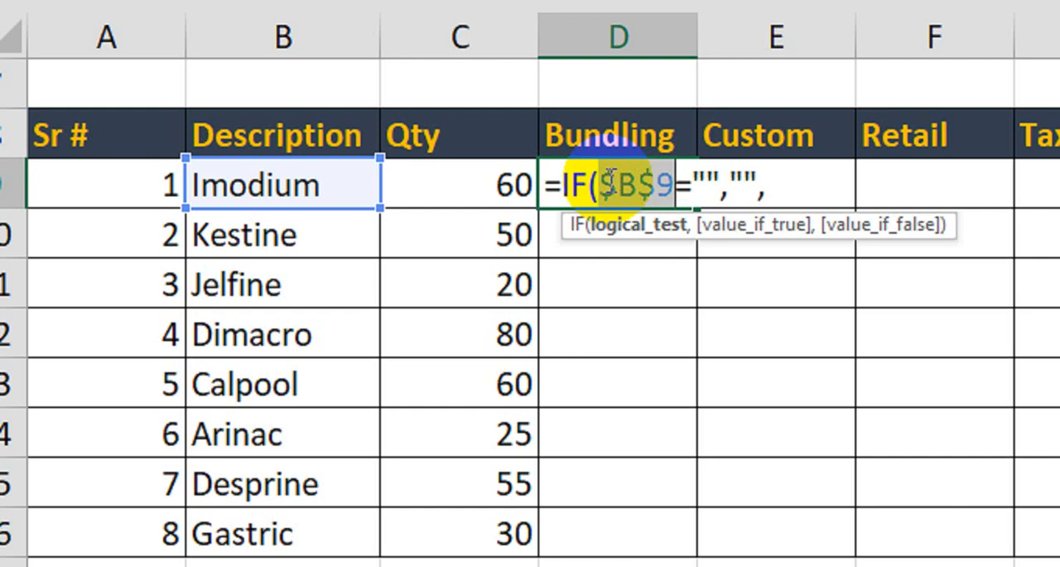
key(F4)
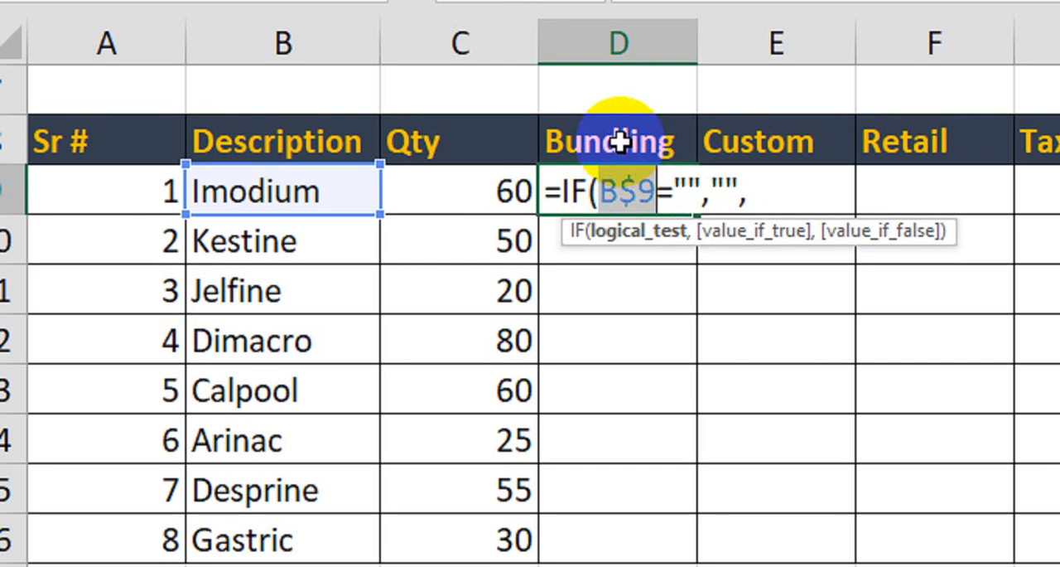
key(F4)
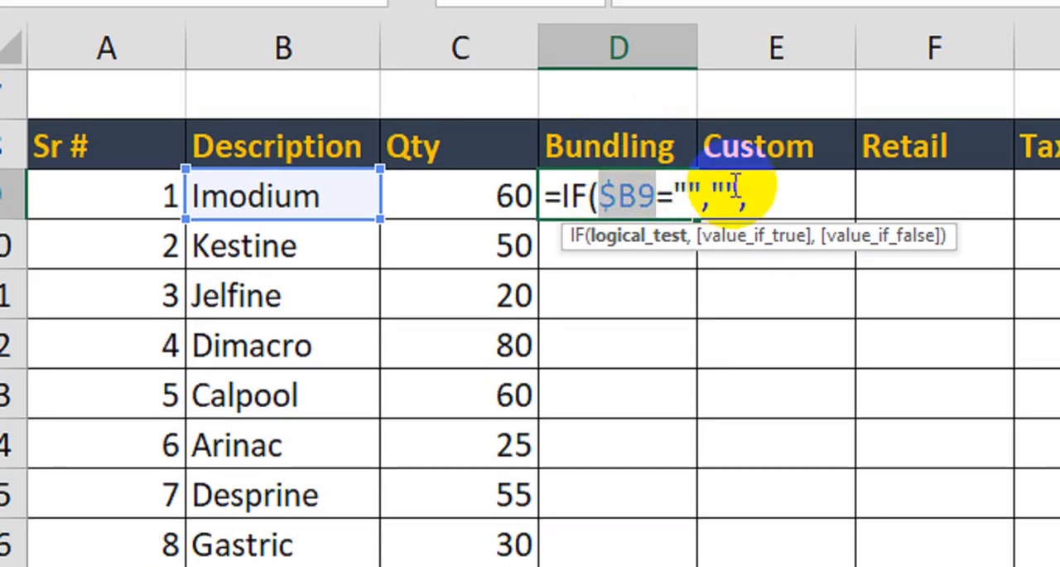
click(752, 193)
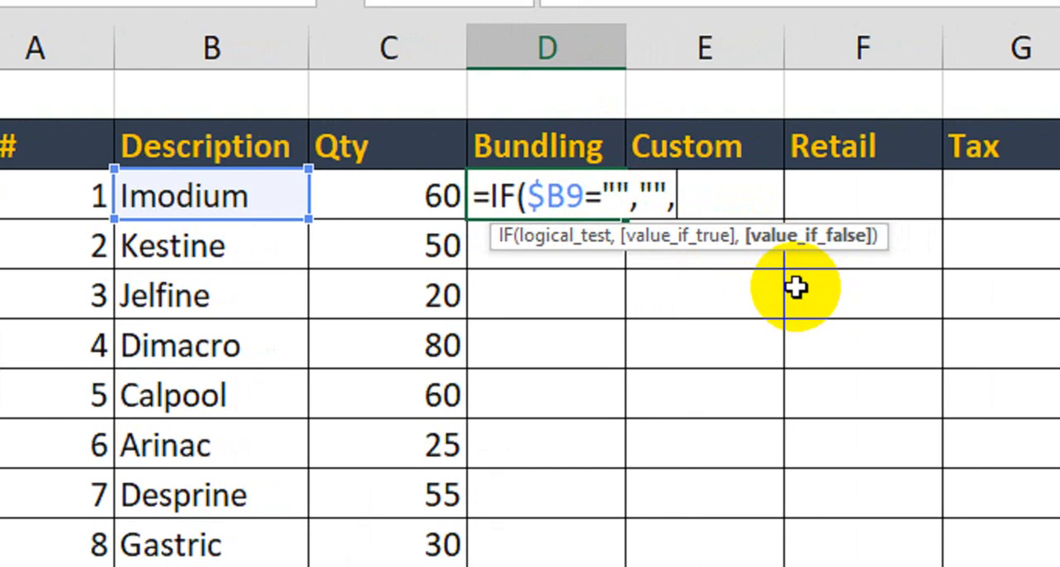
- Add VLOOKUP as the IF formula's value-if-false argument, with $B9 as the lookup value
text(vlo)
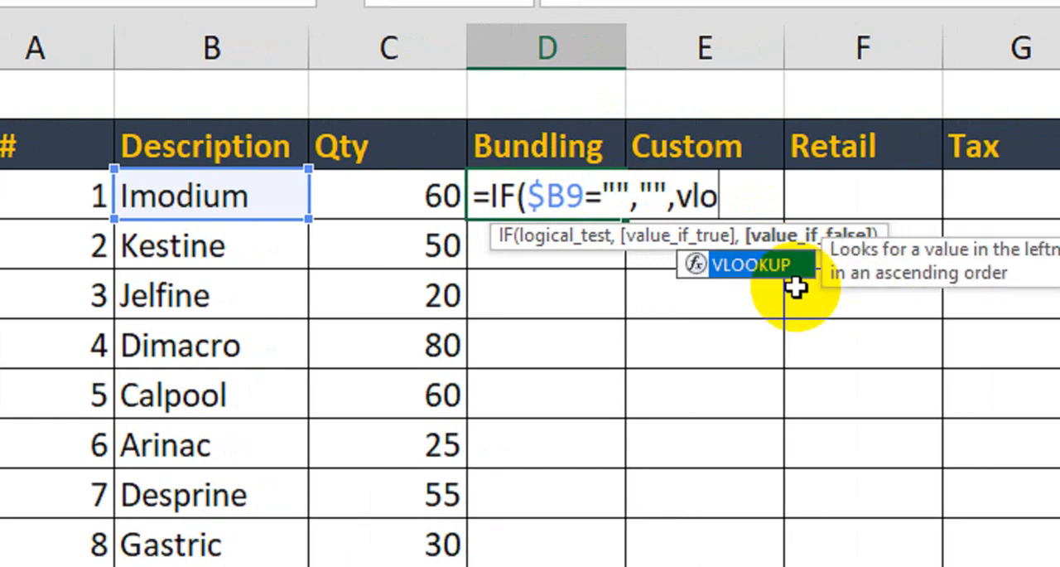
key(Tab)
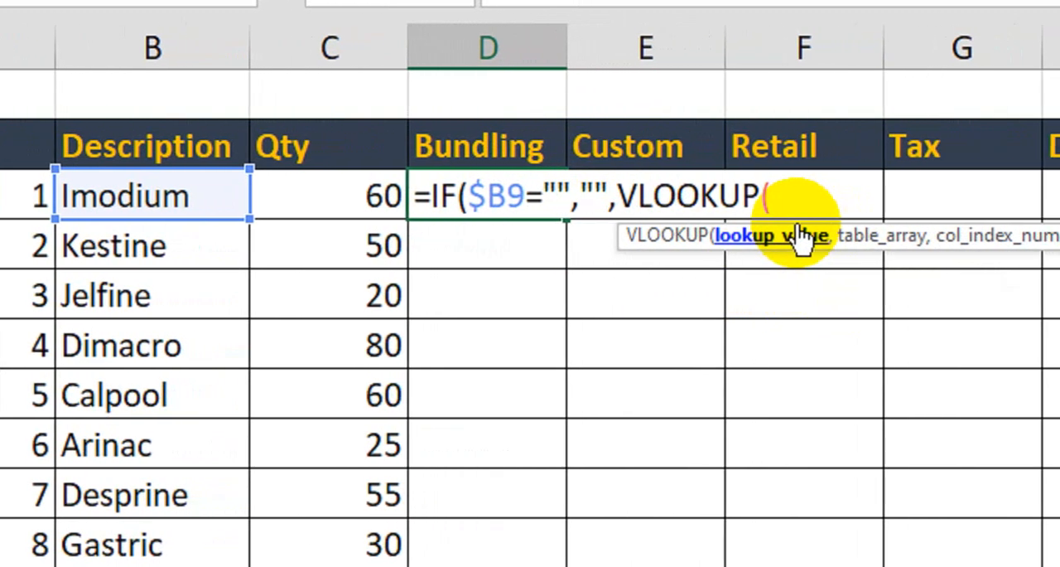
click(266, 209)
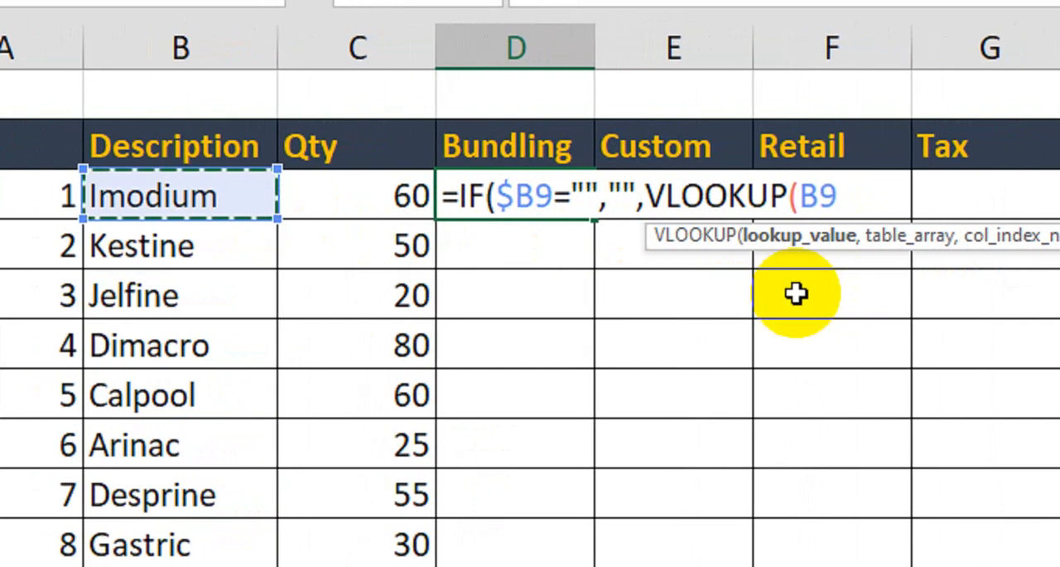
key(F4)
key(F4)
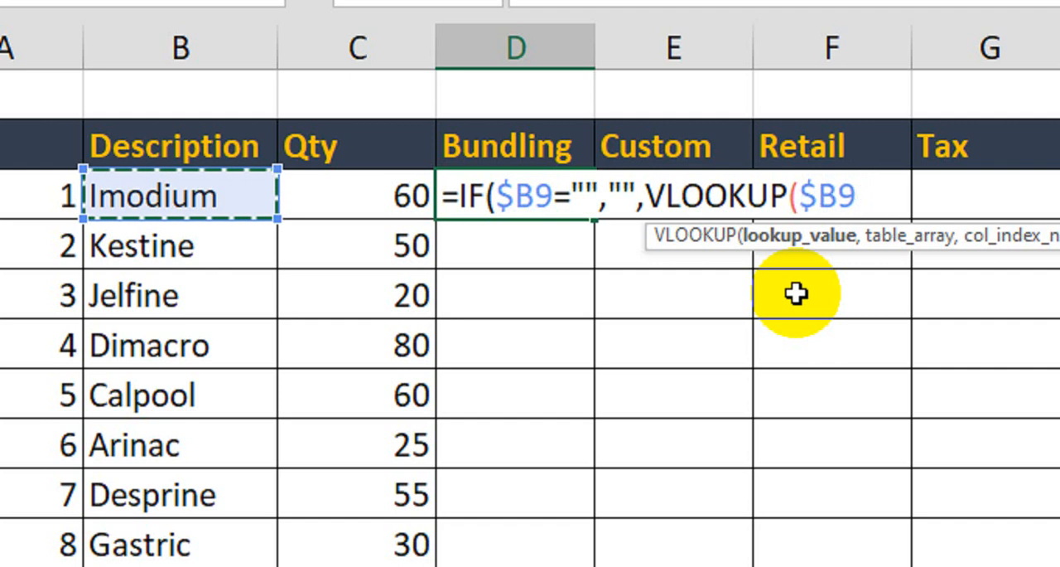
text(,)
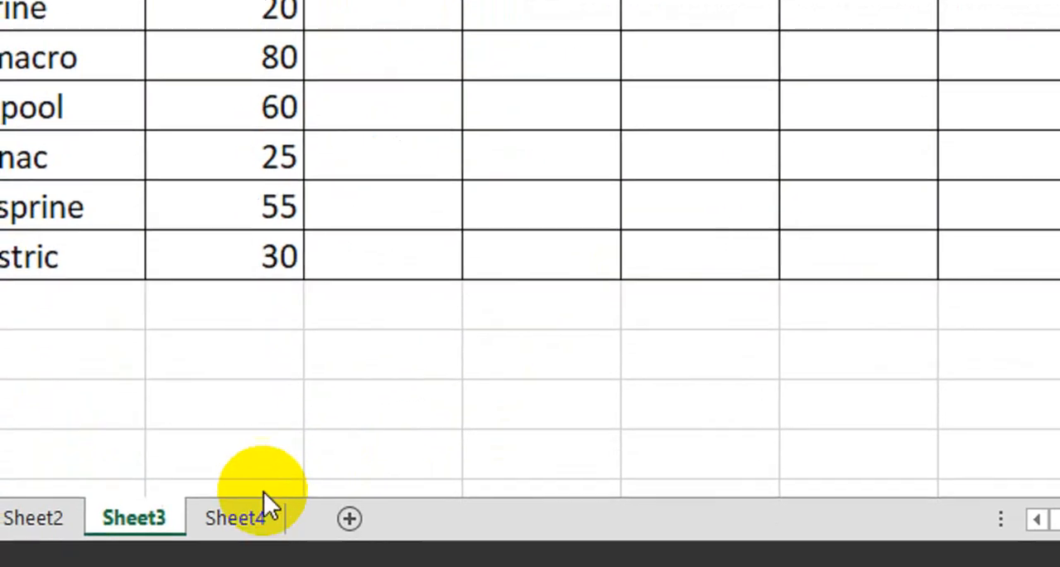
- Set the VLOOKUP table array to the price list range A6:E15 on Sheet4
click(265, 508)
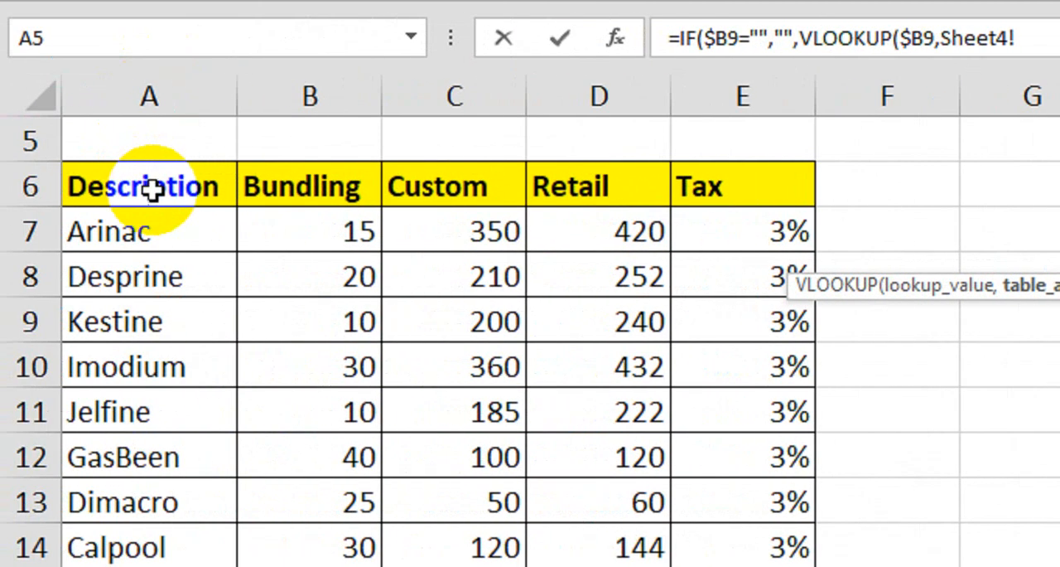
drag(149, 185, 708, 500)
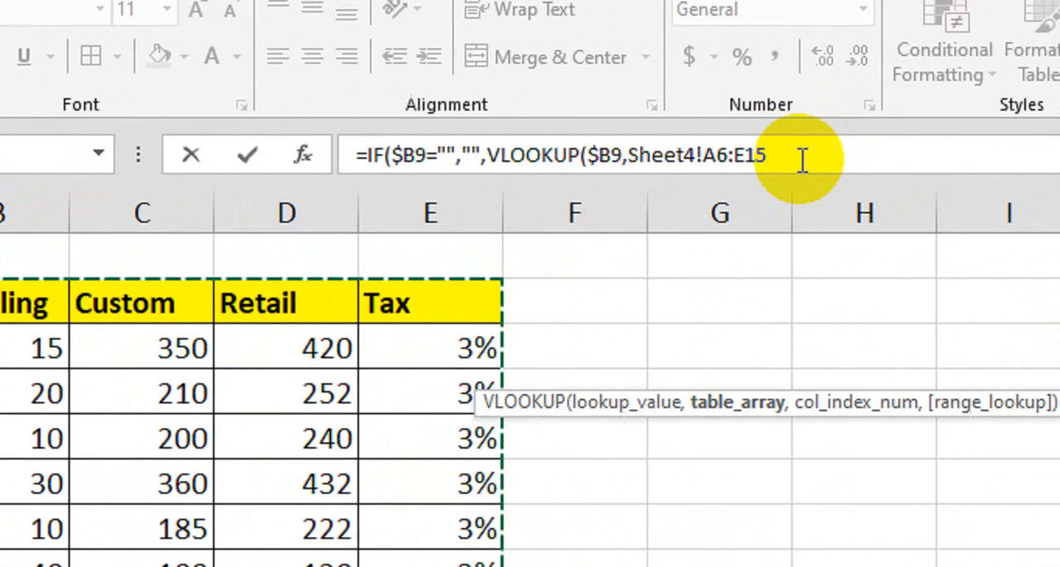
click(926, 83)
click(799, 155)
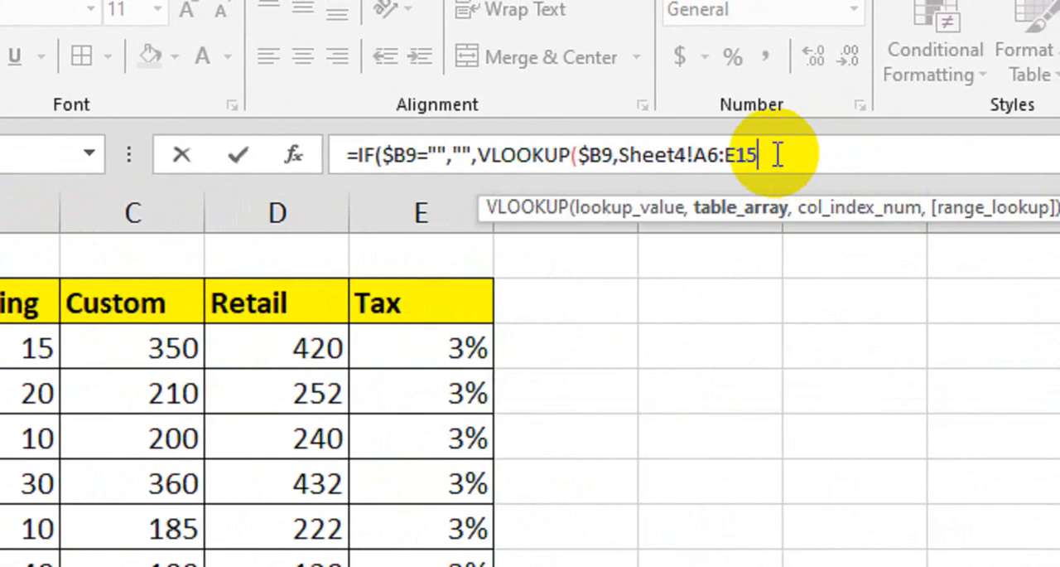
text(,)
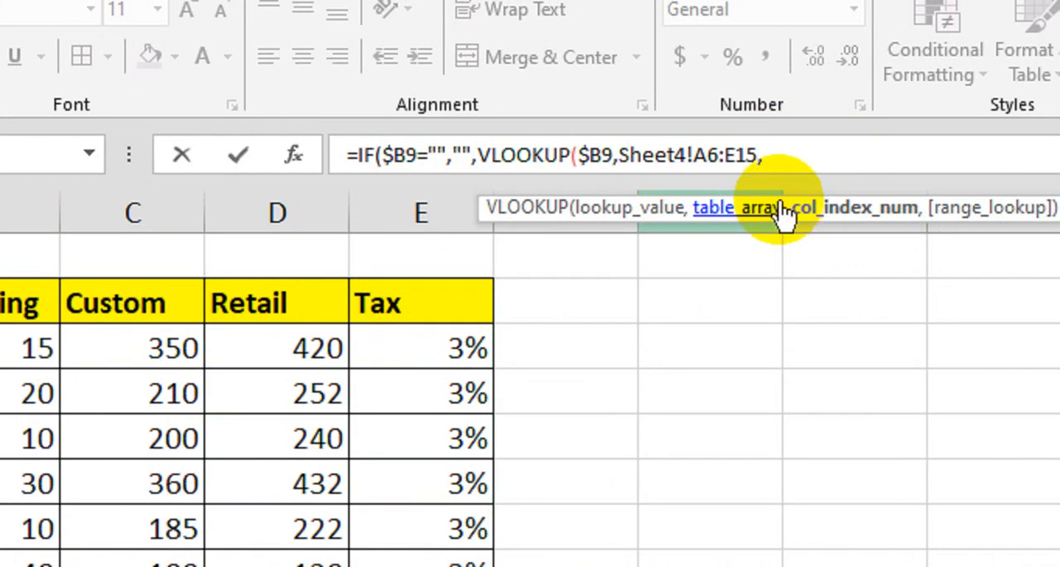
- Use the COLUMN function for the VLOOKUP column index, referencing cell B9 on Sheet3
text(co)
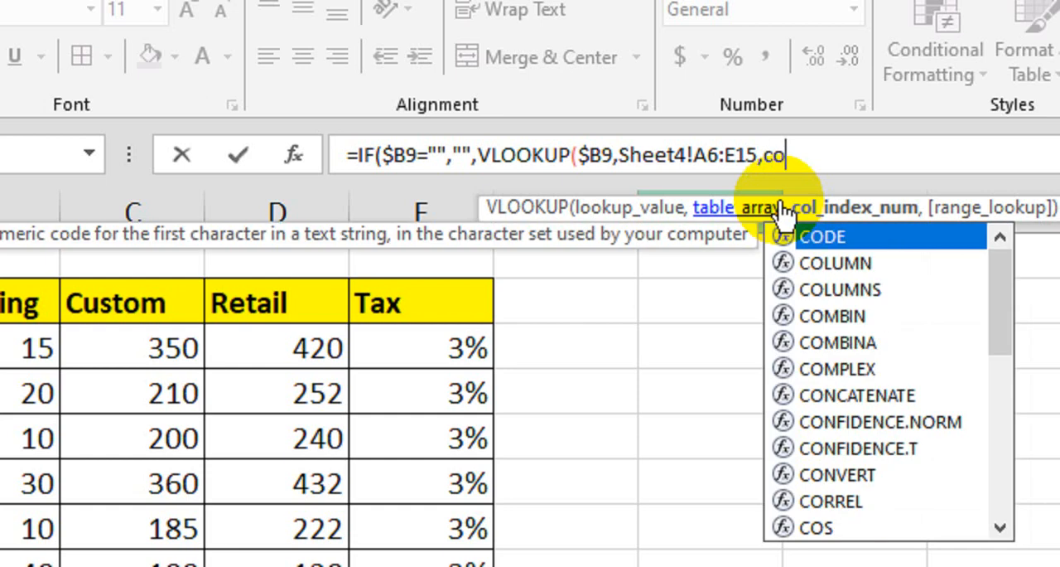
text(lumn)
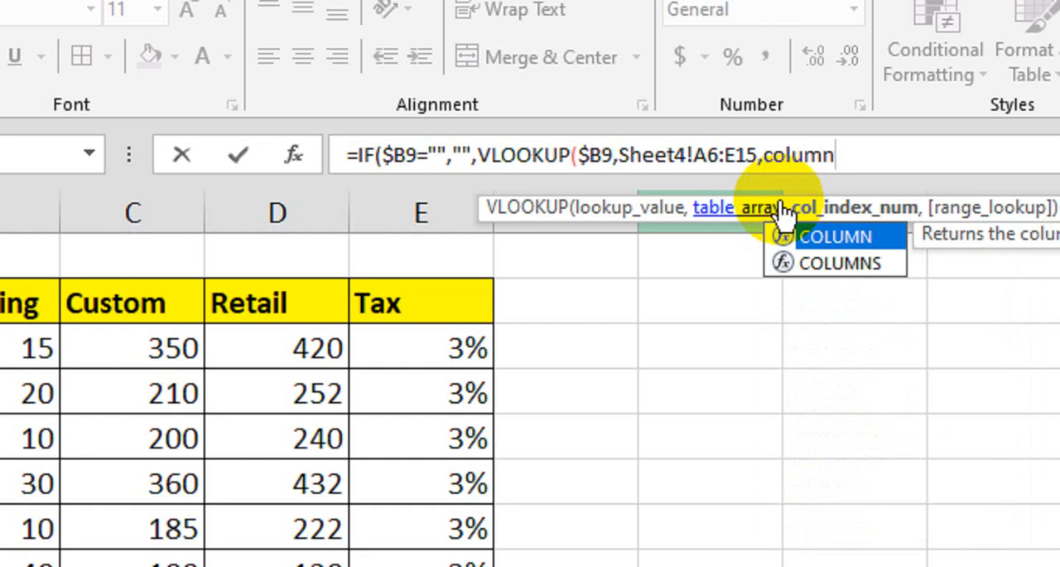
key(Tab)
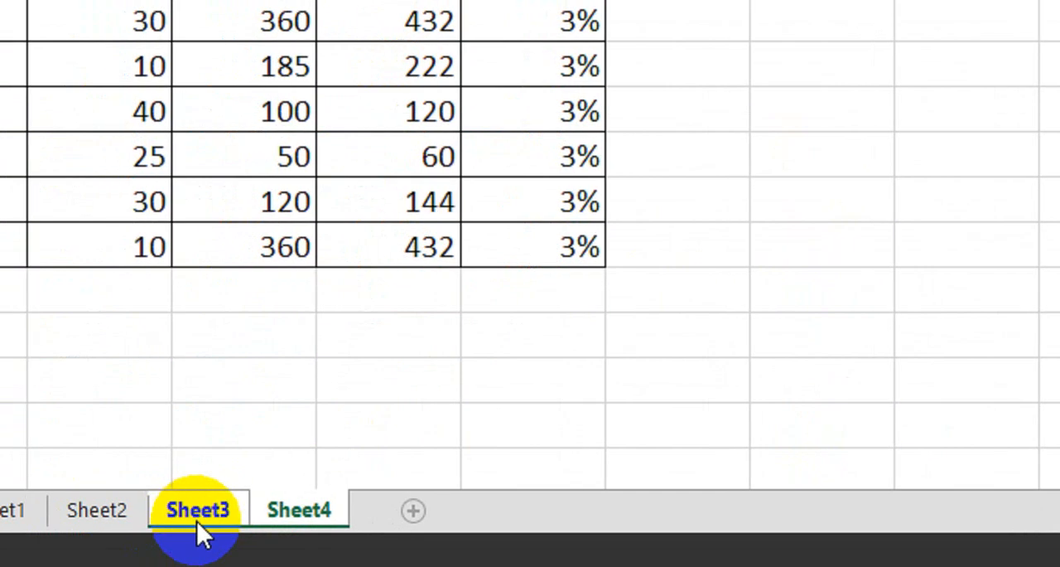
click(197, 516)
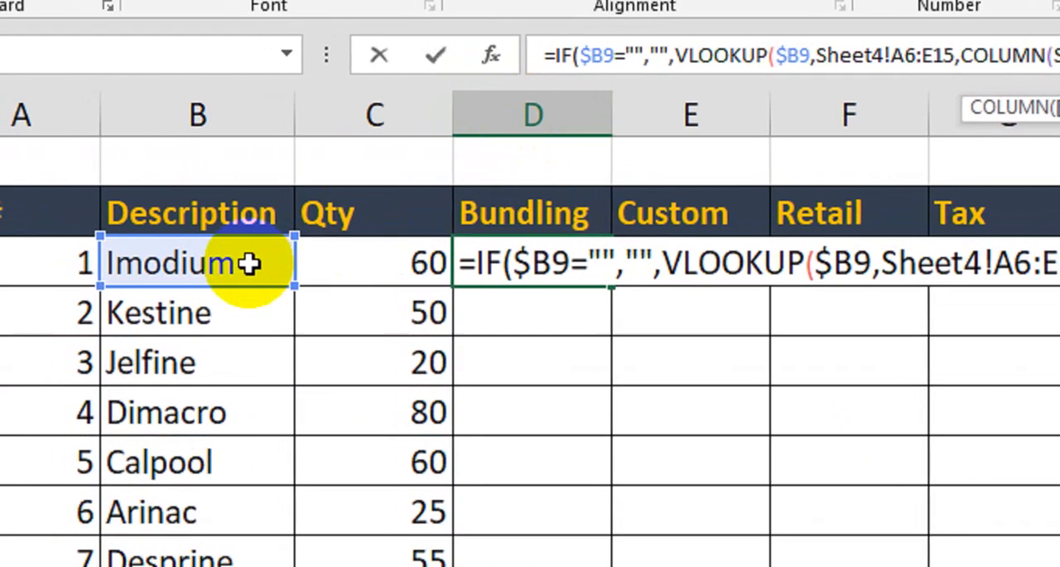
click(238, 248)
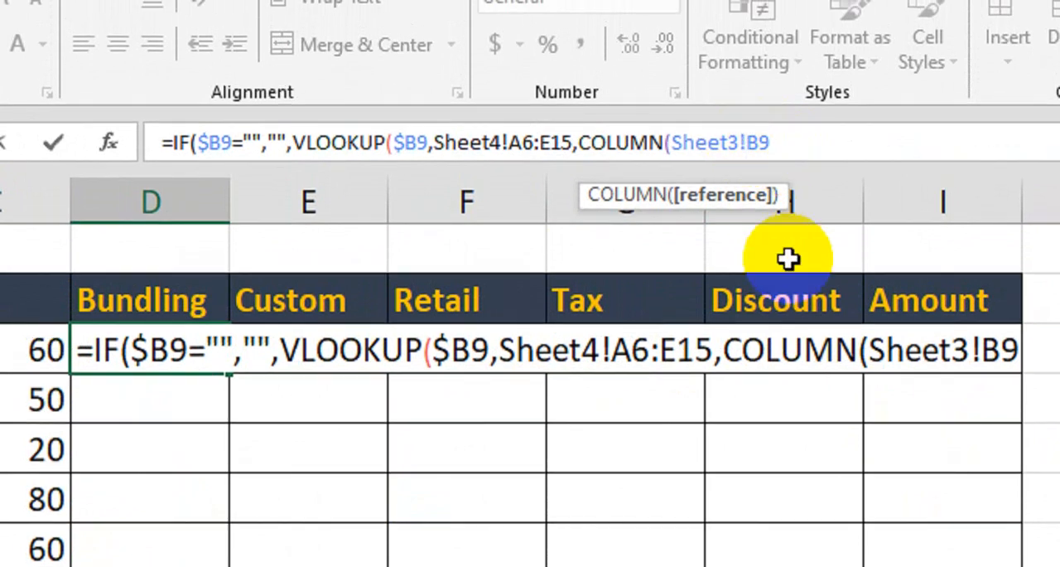
- Remove the Sheet3! prefix to leave COLUMN(B9), and set the VLOOKUP range lookup to 0
key(BackSpace)
key(BackSpace)
key(BackSpace)
key(BackSpace)
key(BackSpace)
key(BackSpace)
key(BackSpace)
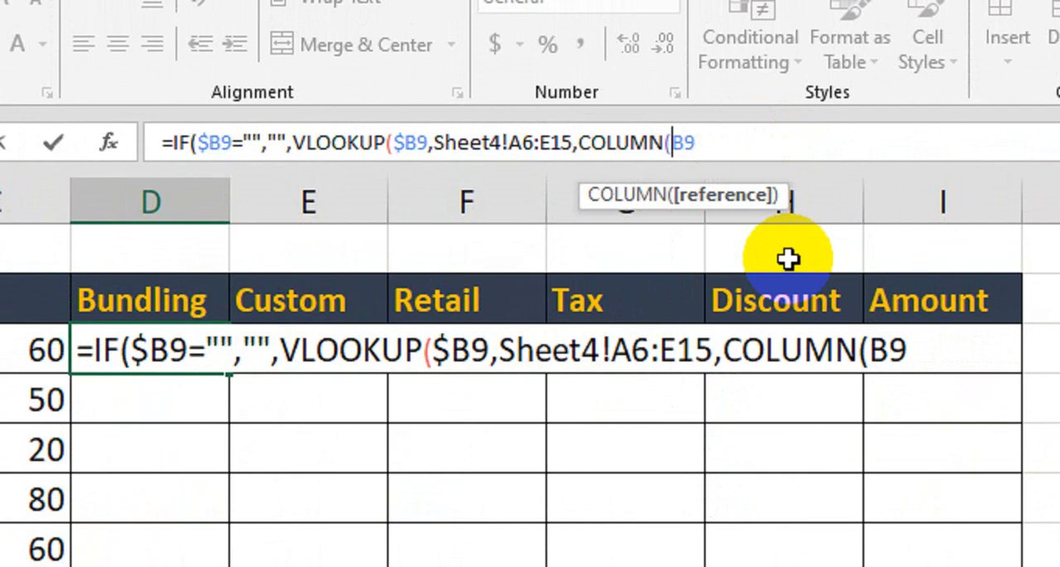
click(767, 150)
text(,0)
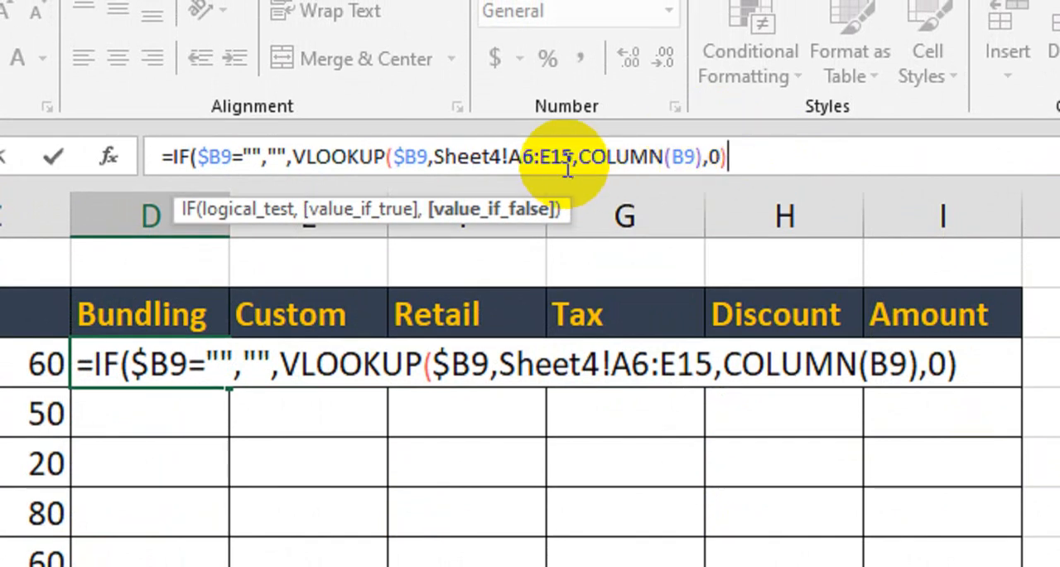
- Make the lookup range absolute as $A$6:$E$15 and copy Imodium's Bundling formula across to the Tax column
drag(571, 158, 512, 160)
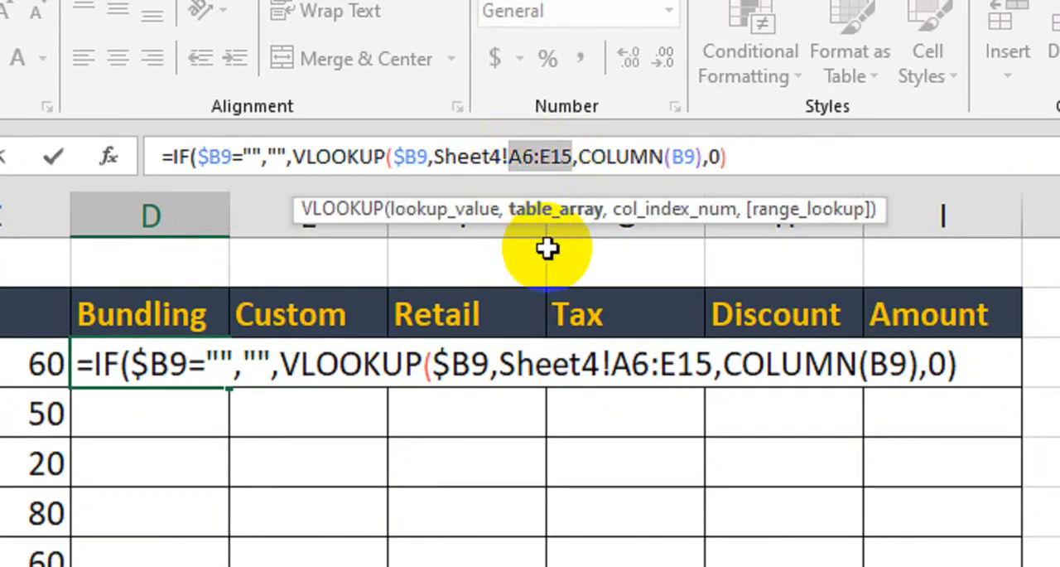
key(F4)
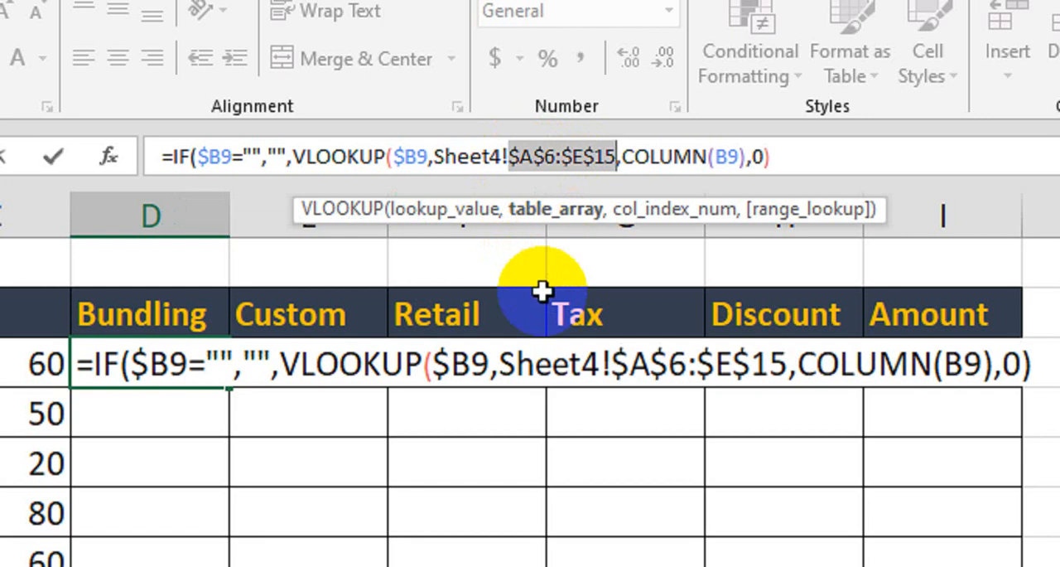
key(Return)
key(Return)
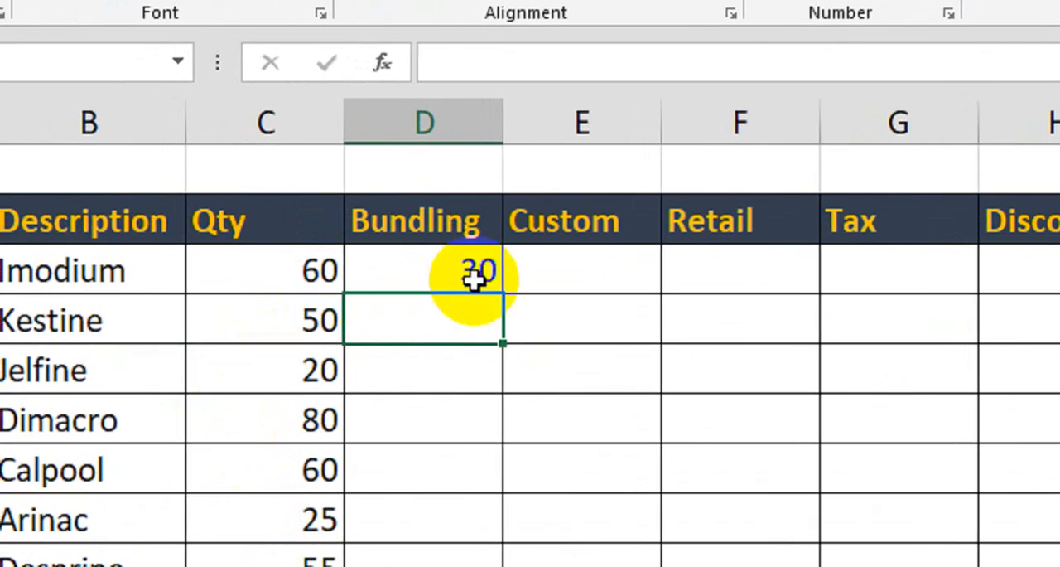
click(480, 271)
drag(503, 294, 919, 294)
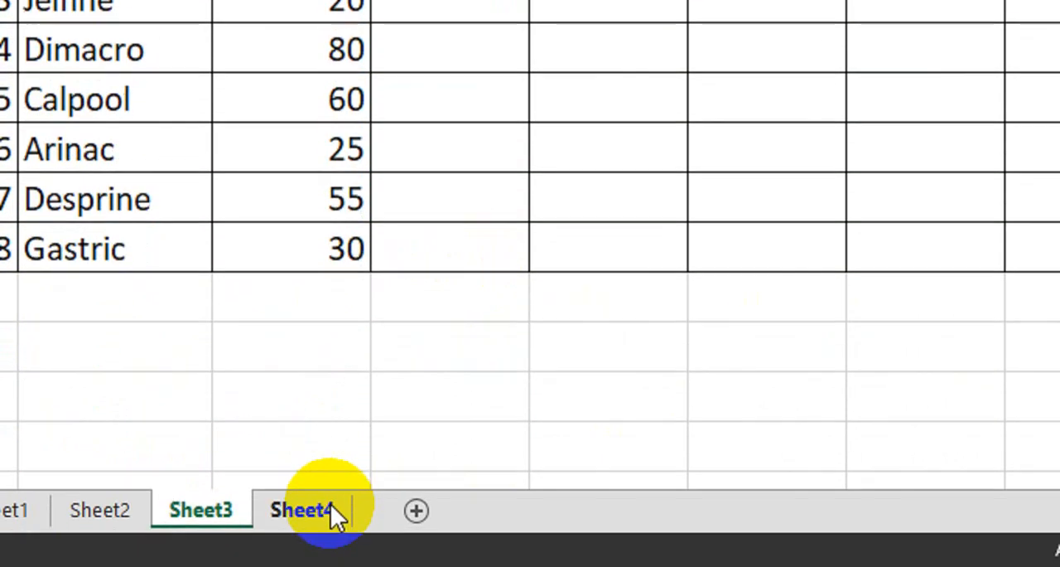
- Check Imodium's Bundling, Custom, Retail and Tax values in the Sheet4 price list against the Sheet3 row
click(331, 505)
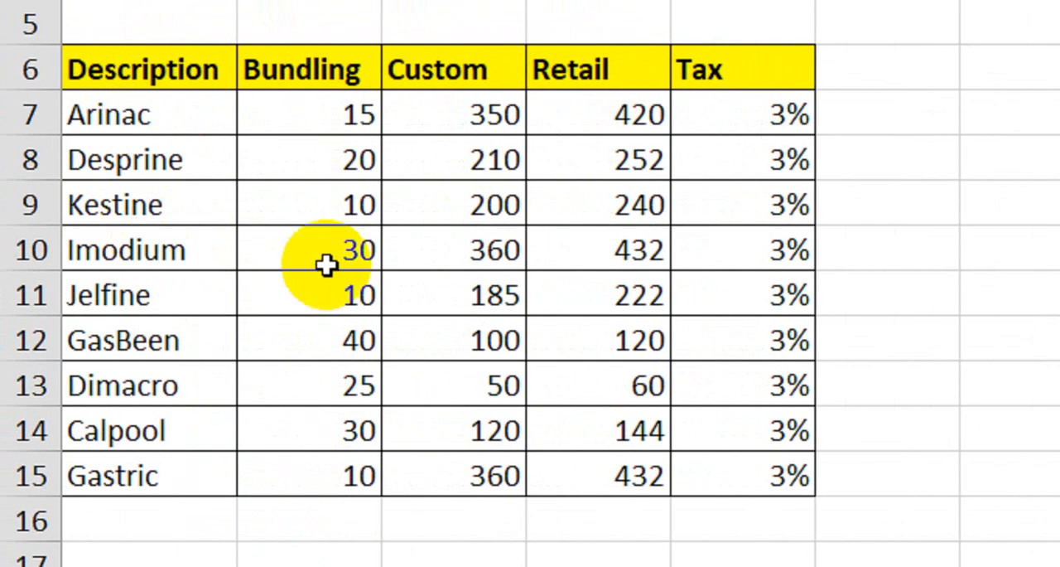
click(327, 264)
click(481, 251)
click(601, 253)
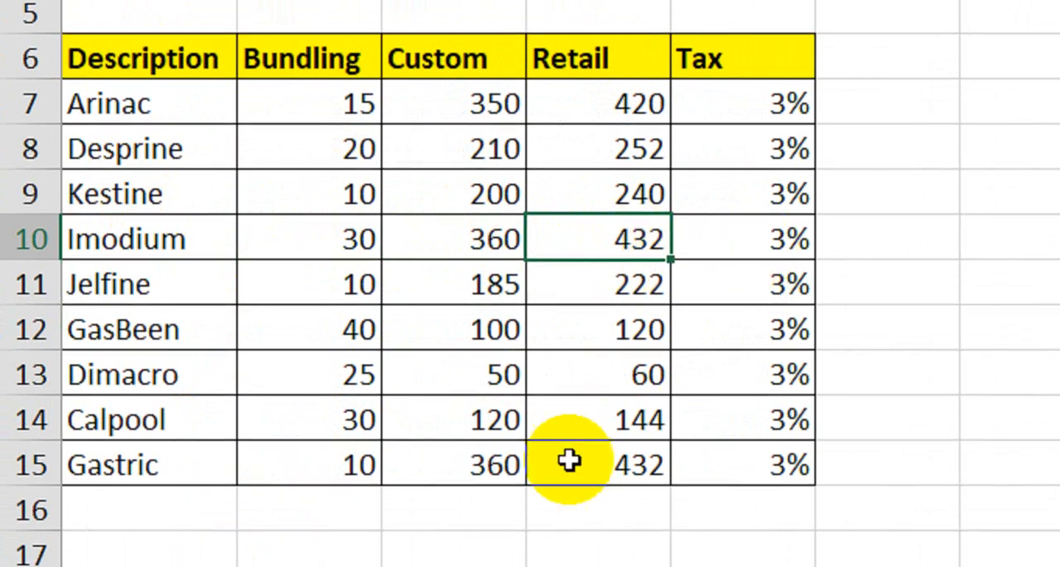
click(749, 240)
click(409, 553)
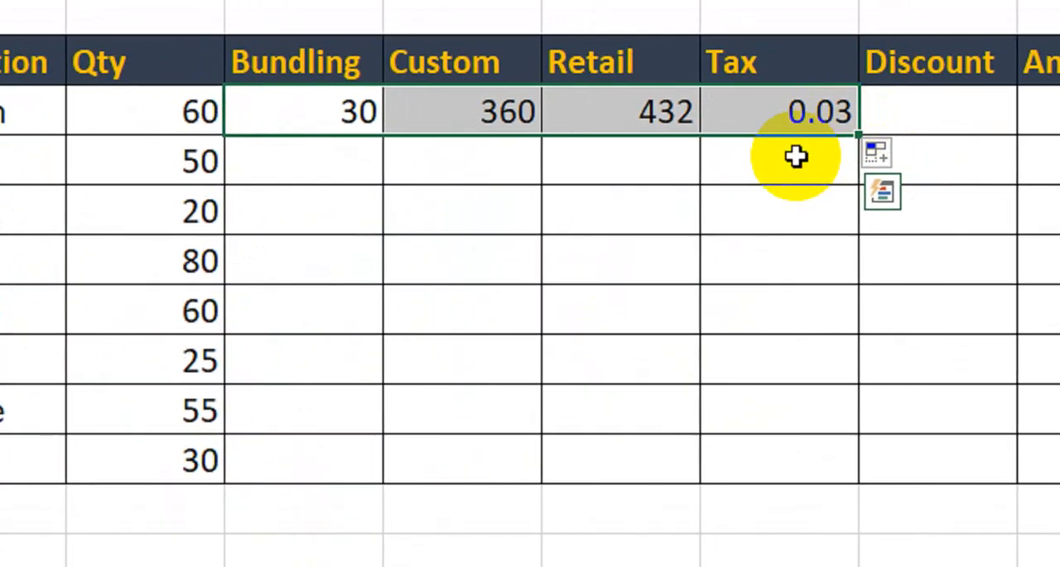
- Copy Imodium's Bundling, Custom, Retail and Tax formulas down to the last product row and format the Tax values as percentages
drag(799, 116, 810, 464)
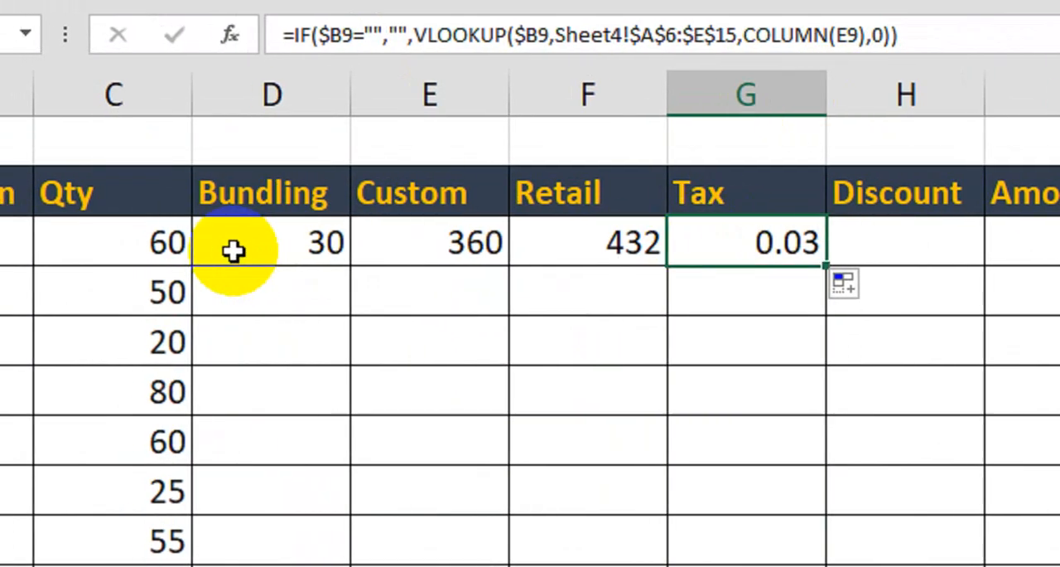
drag(210, 251, 746, 253)
drag(805, 265, 783, 450)
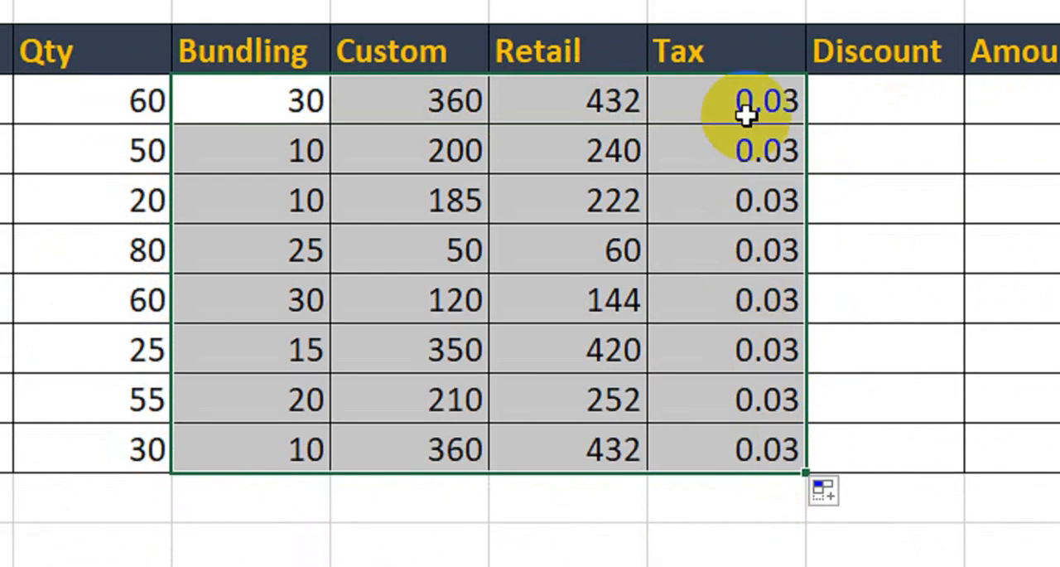
drag(746, 116, 757, 444)
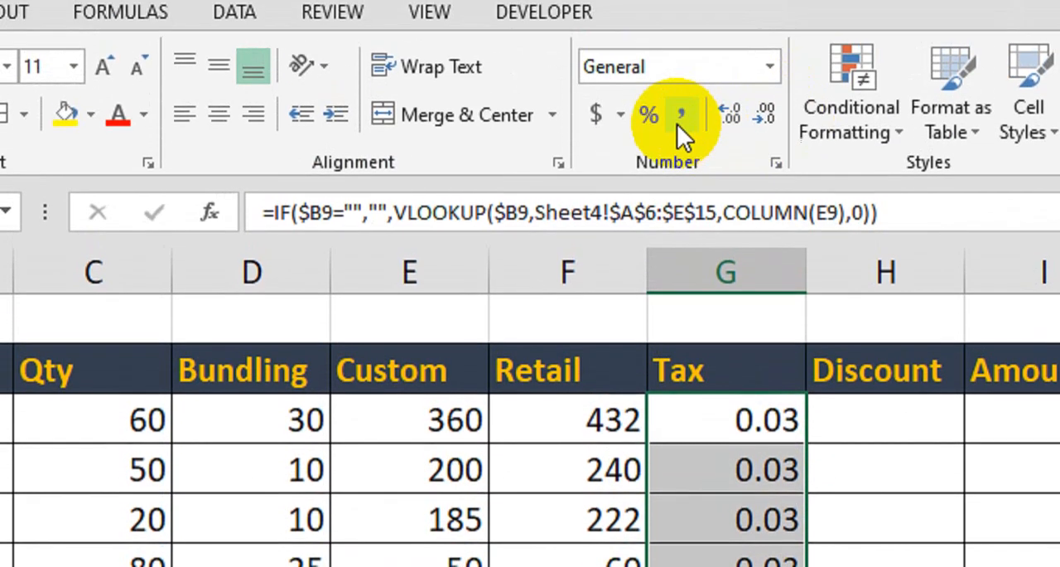
click(649, 66)
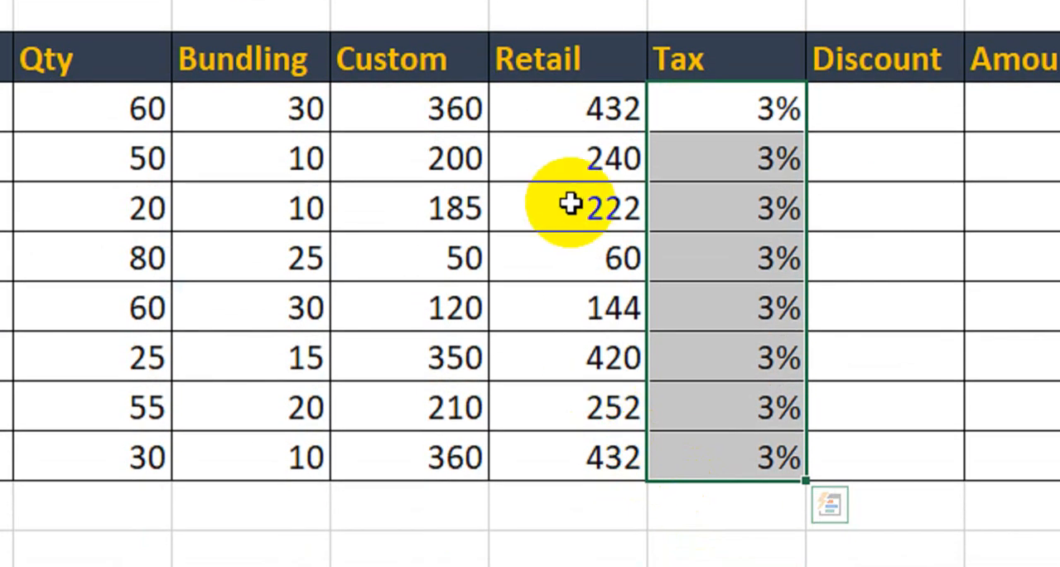
- Calculate Imodium's Discount with =F9*5% and copy the formula down to the last product row
click(927, 121)
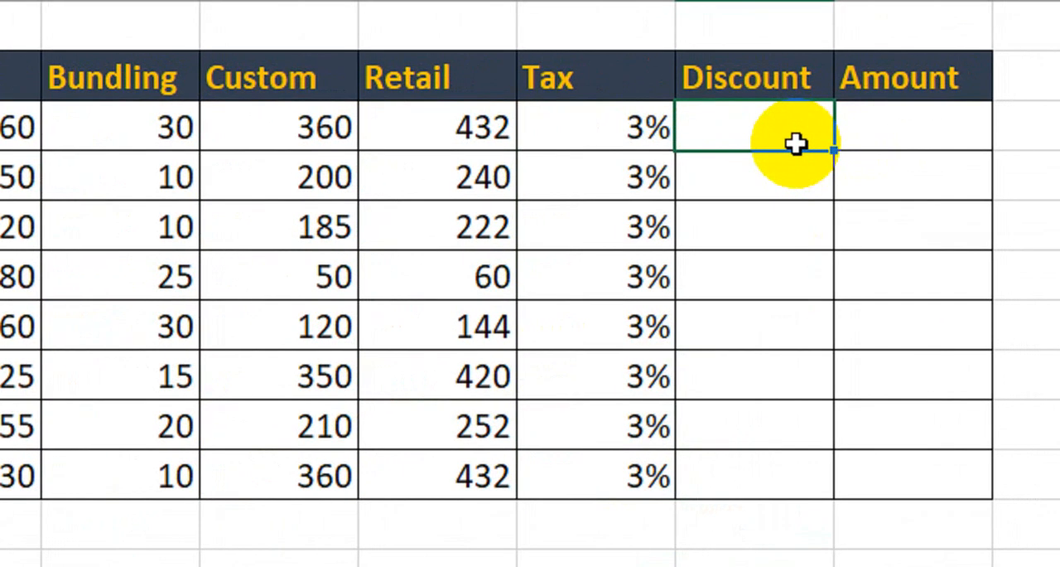
text(=)
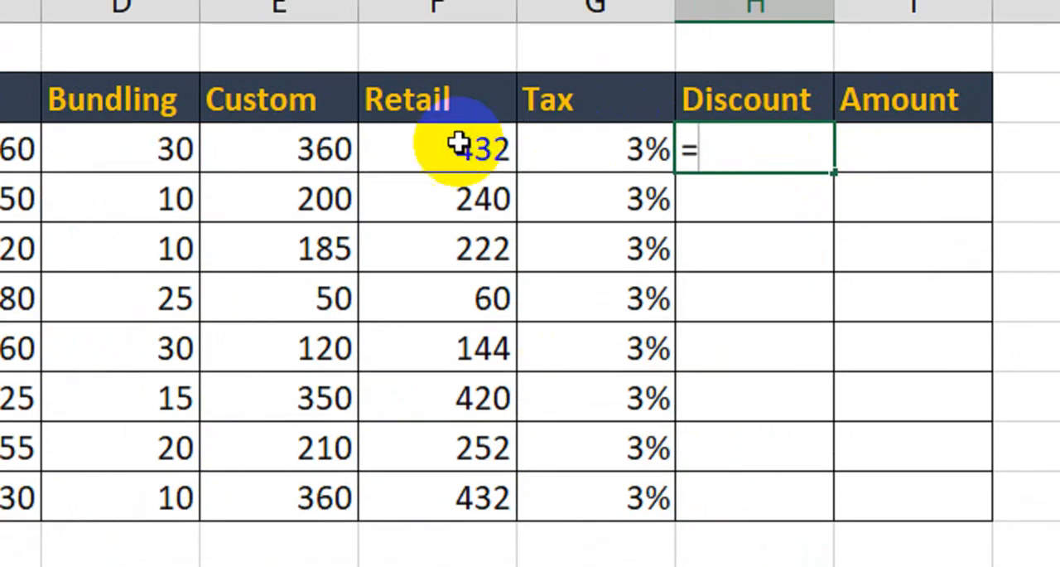
click(451, 137)
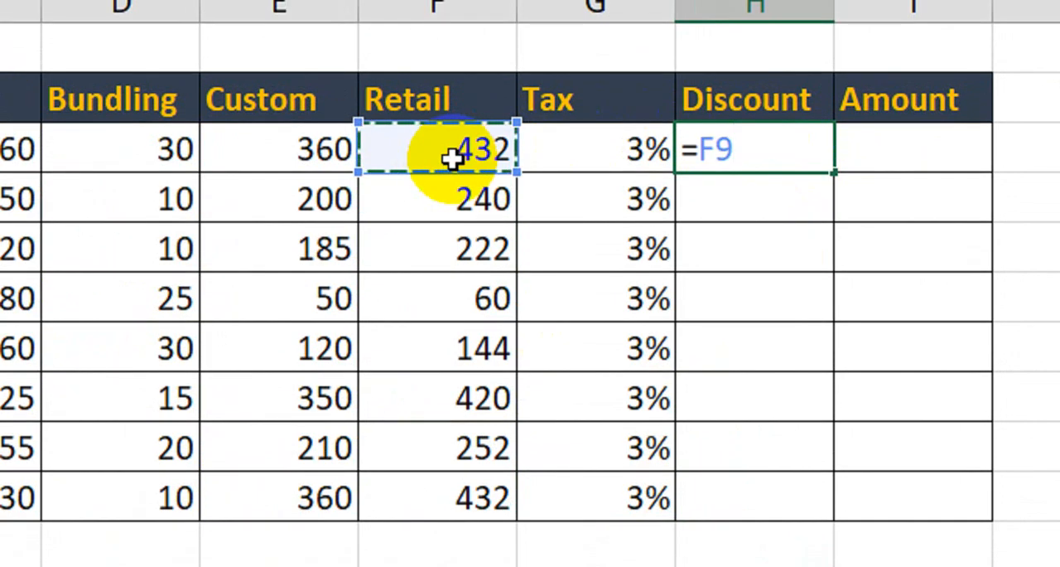
text(*)
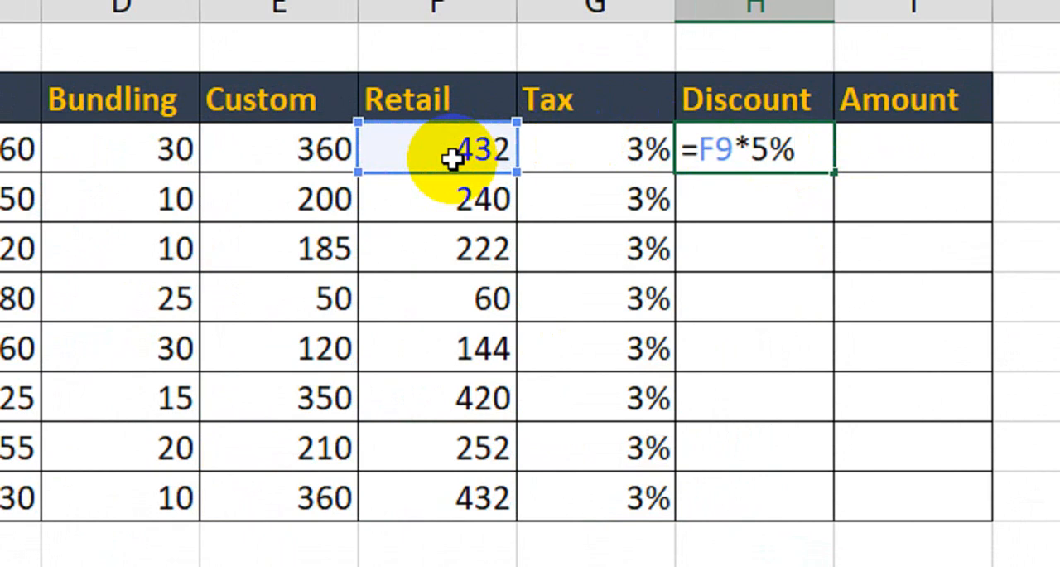
key(Return)
click(753, 164)
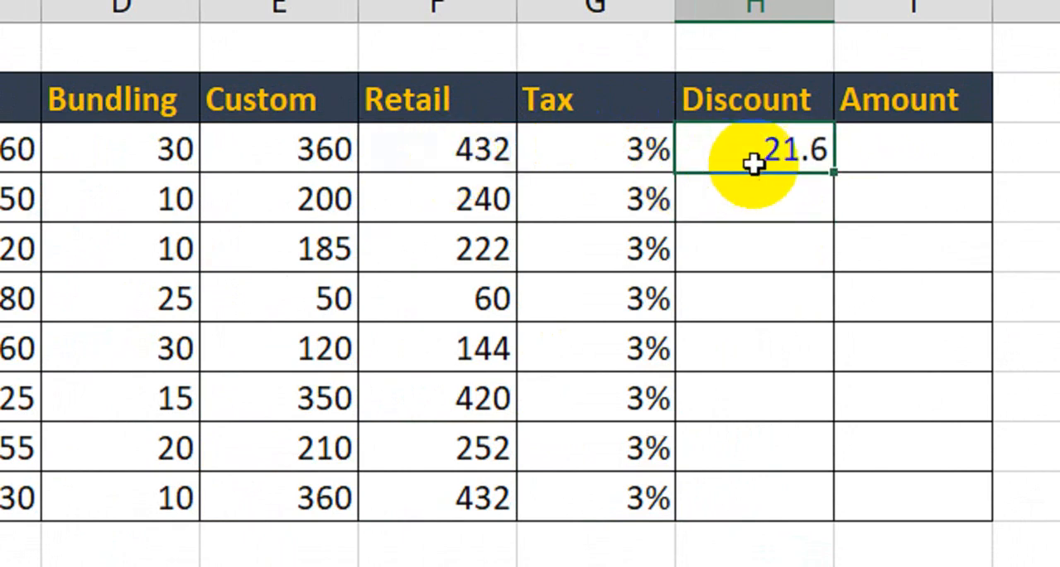
drag(834, 172, 799, 505)
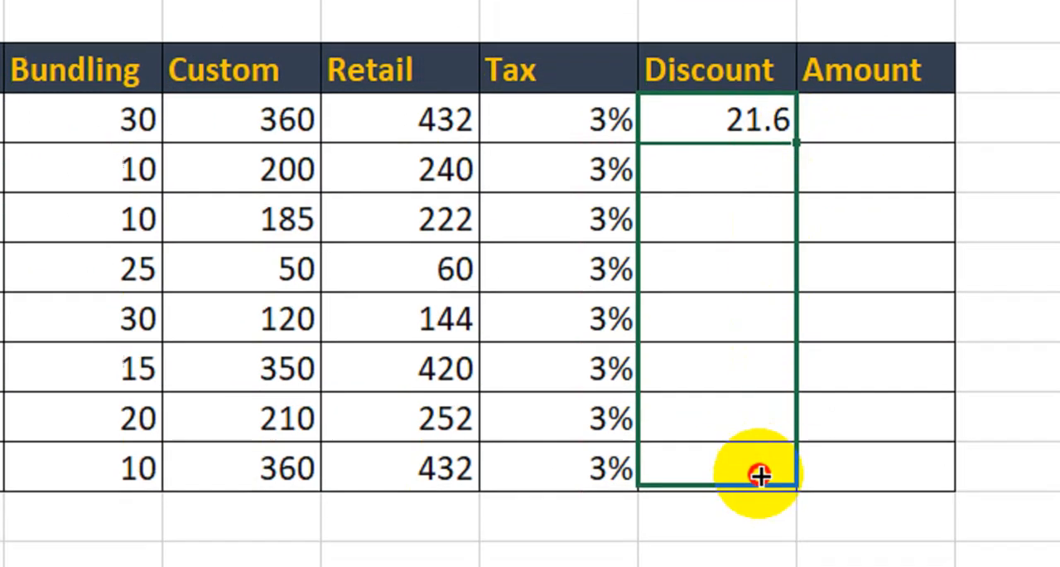
drag(761, 475, 760, 476)
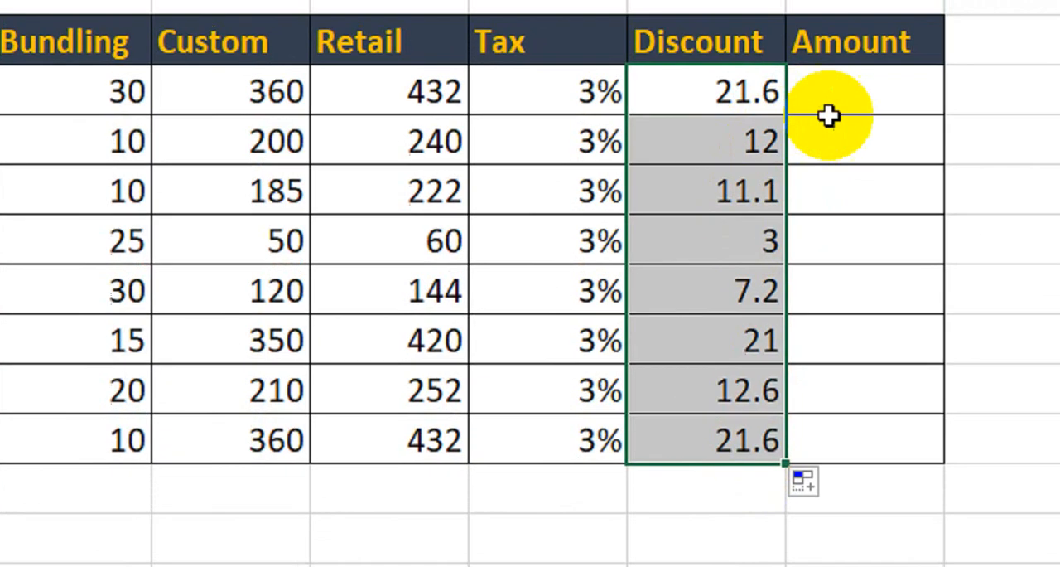
- Start Imodium's Amount formula with the tax portion, =((F9/D9)*C9-H9)*G9
click(859, 139)
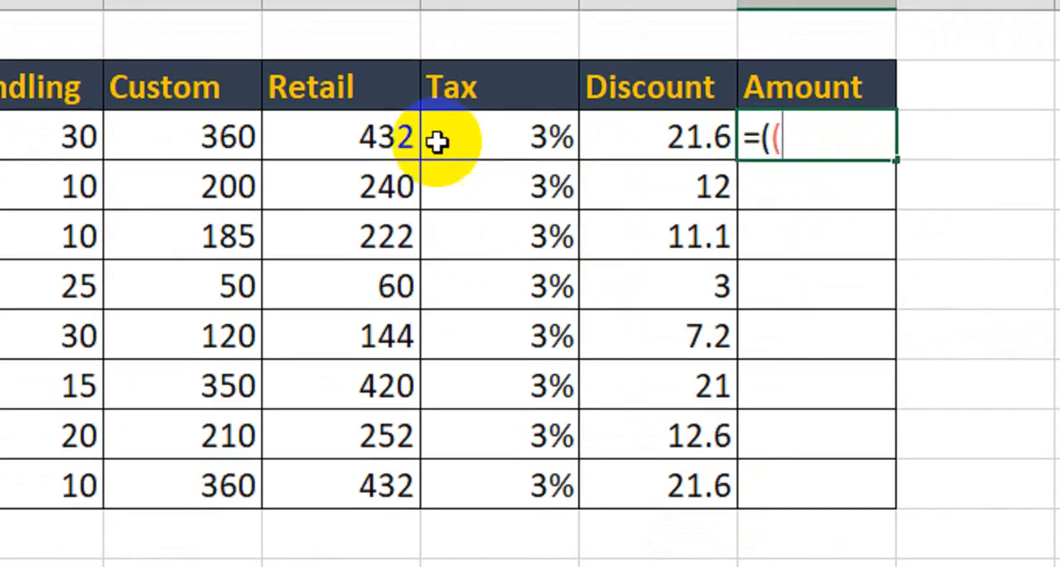
click(344, 142)
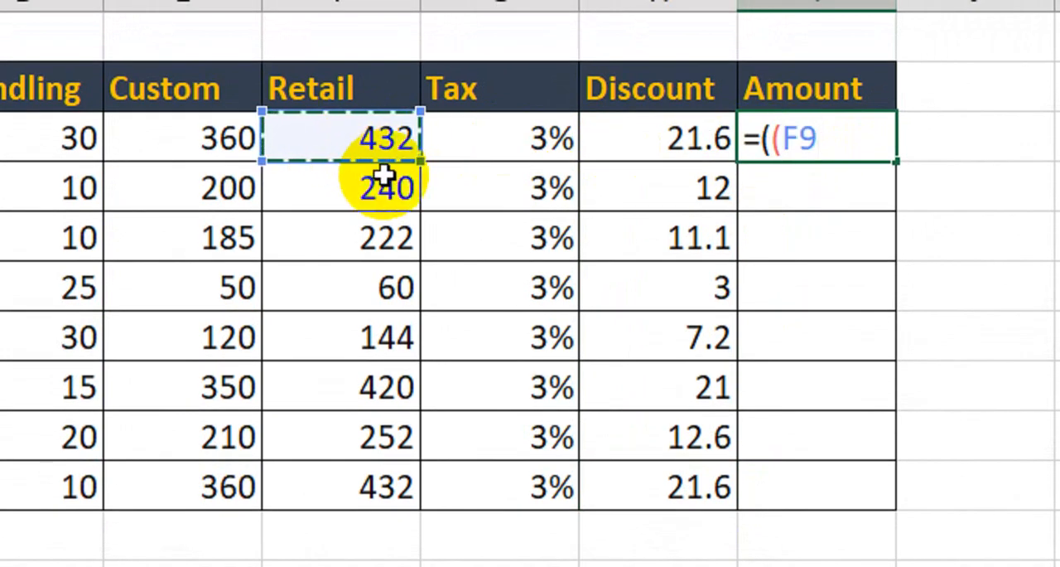
text(/)
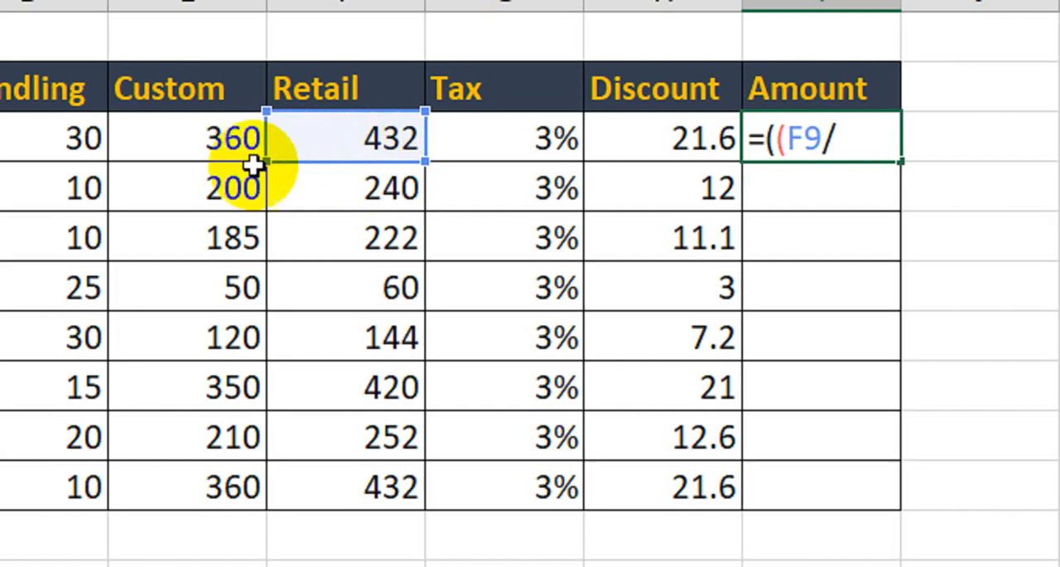
click(83, 145)
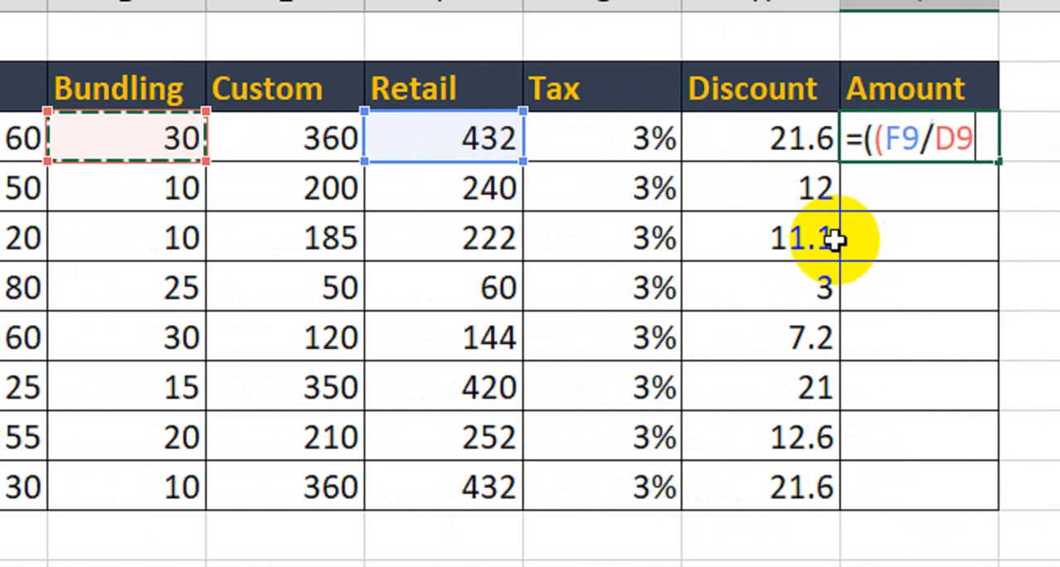
text()*)
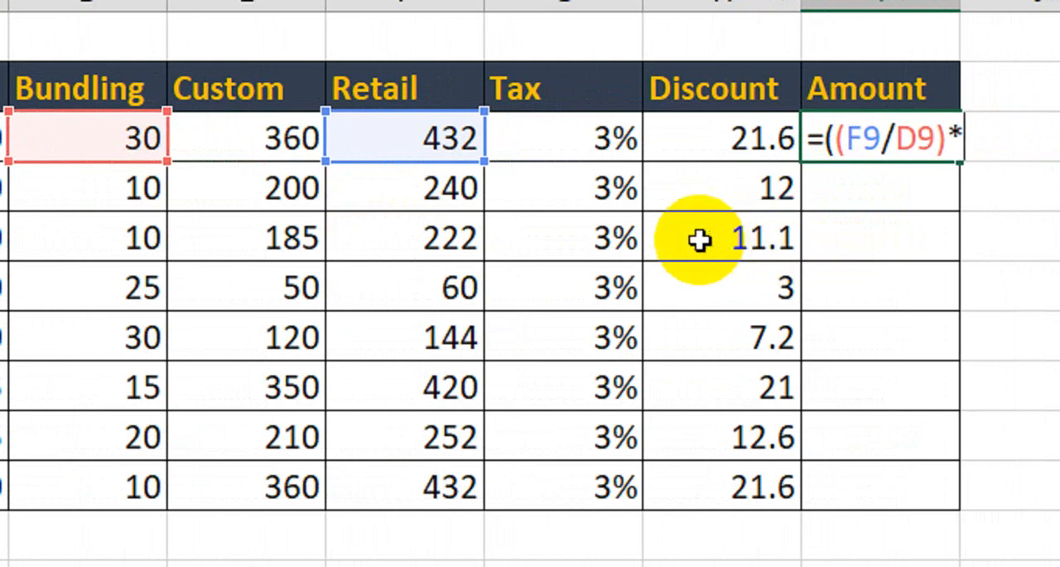
click(177, 141)
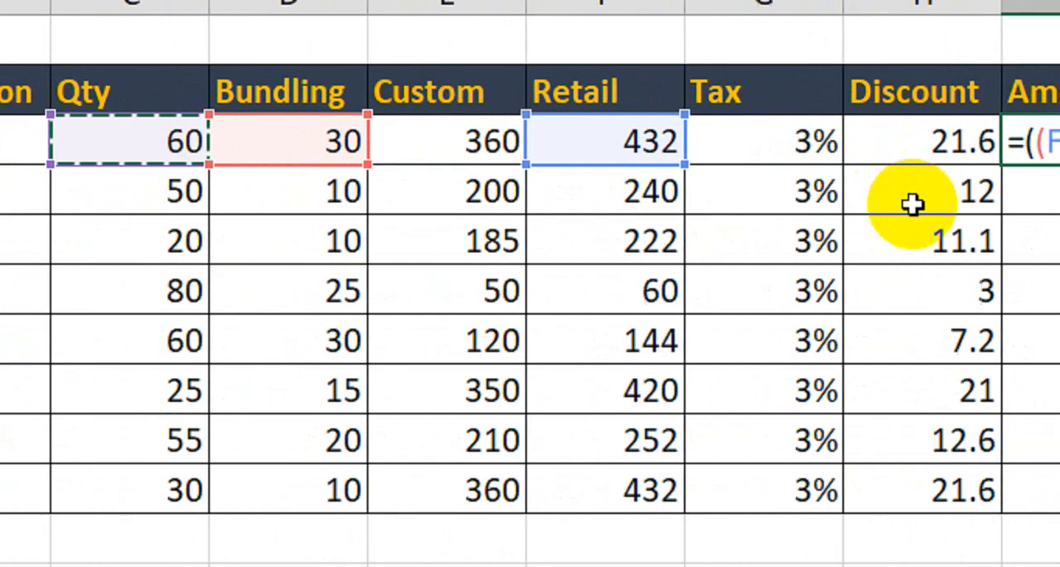
text(-)
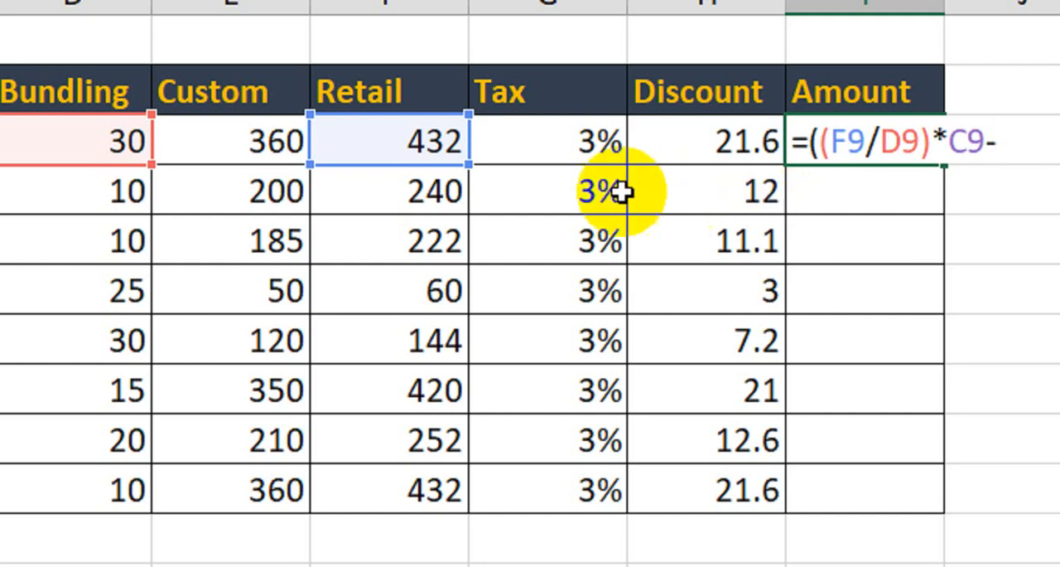
click(660, 142)
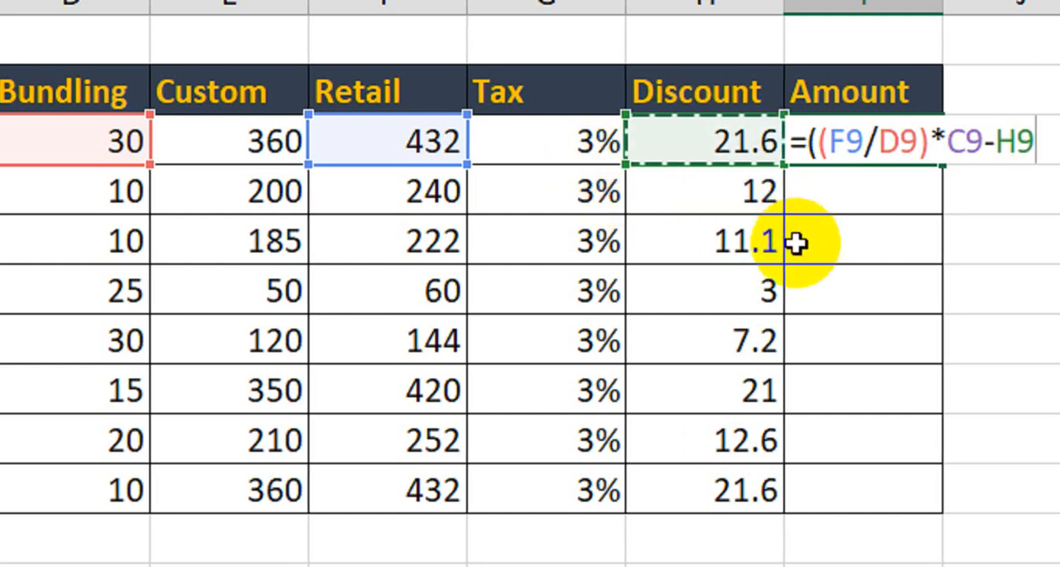
text()*)
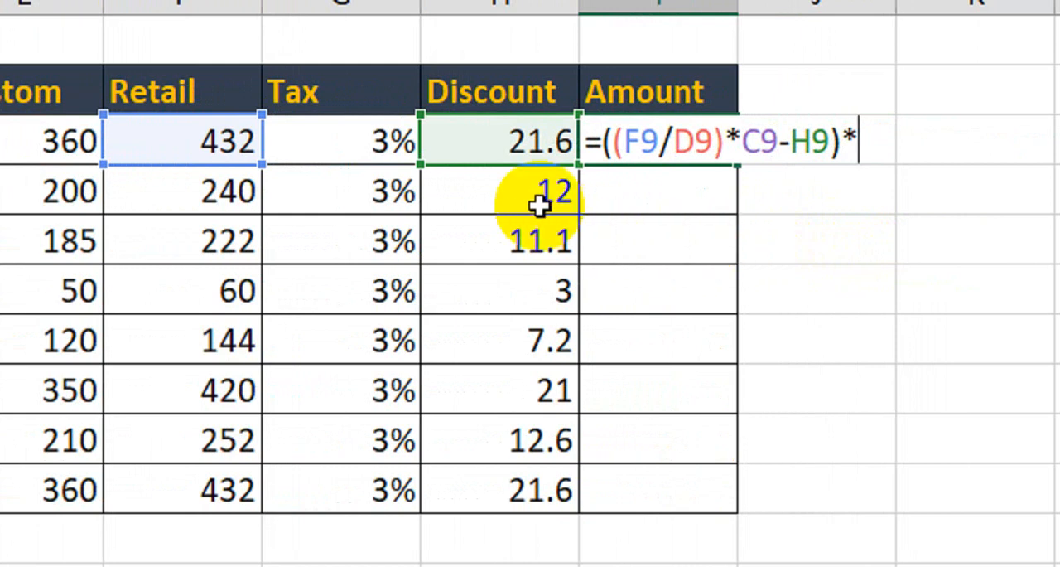
click(372, 147)
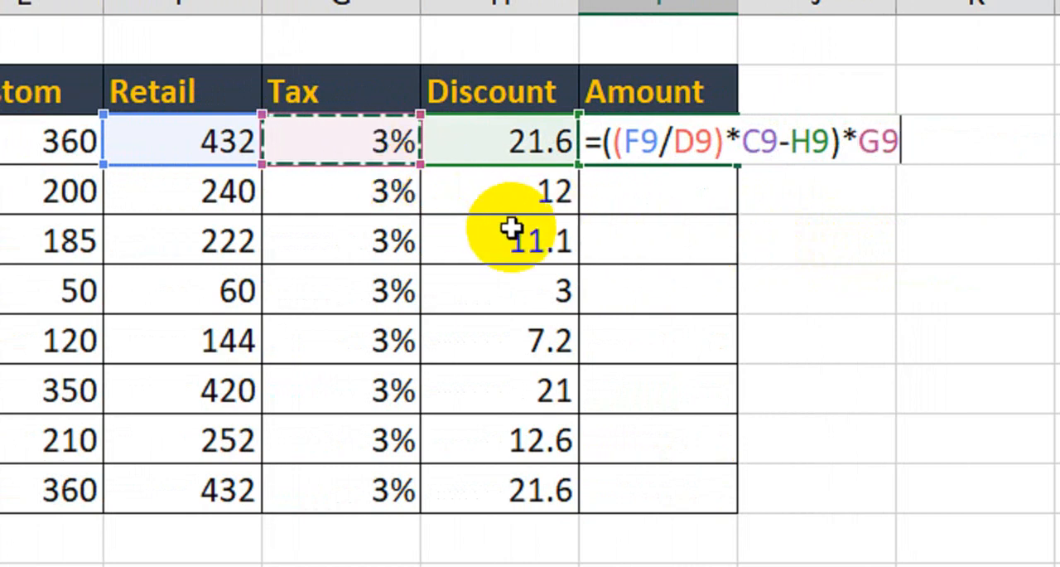
- Complete Imodium's Amount formula by adding the discounted price term, +(F9/D9)*C9-H9
text(+)
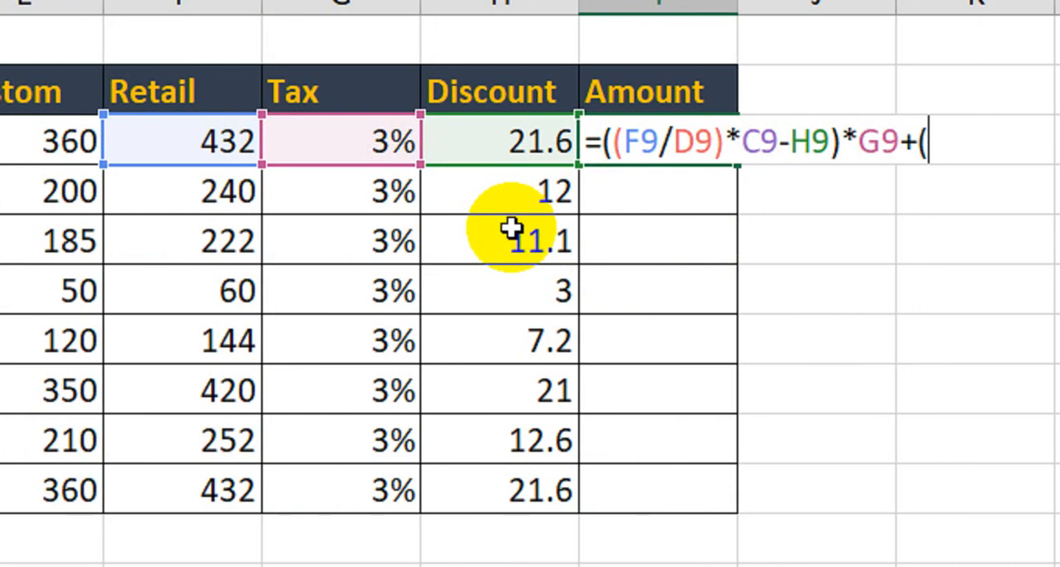
text(()
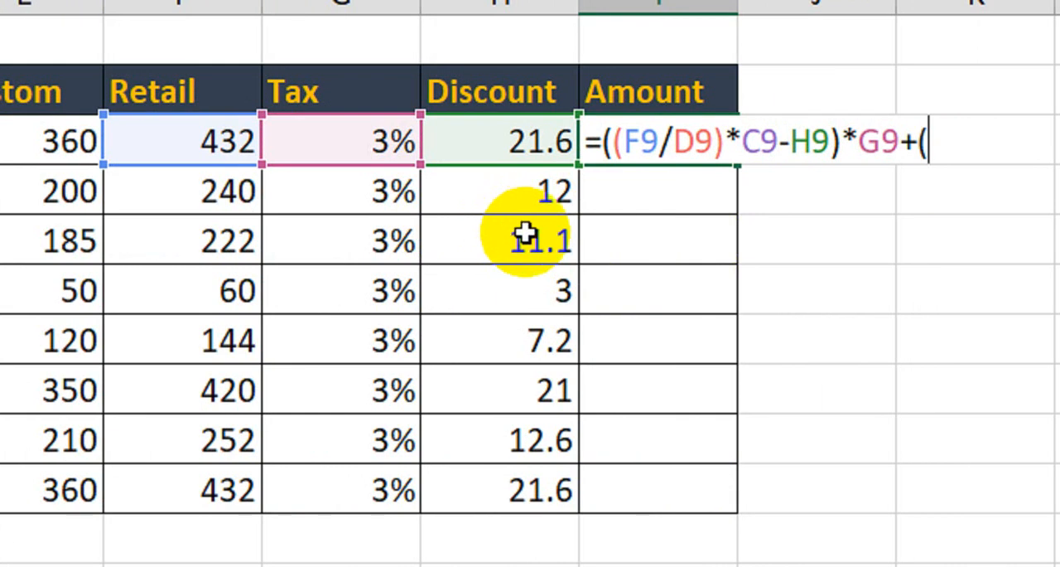
scroll(189, 160, left, 2)
click(251, 150)
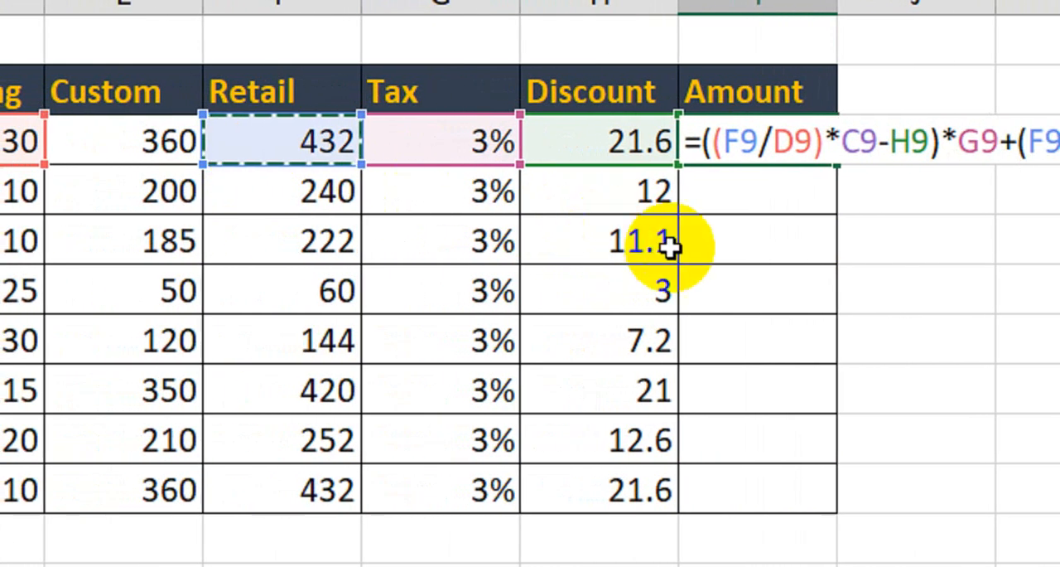
text(/)
scroll(721, 249, right, 2)
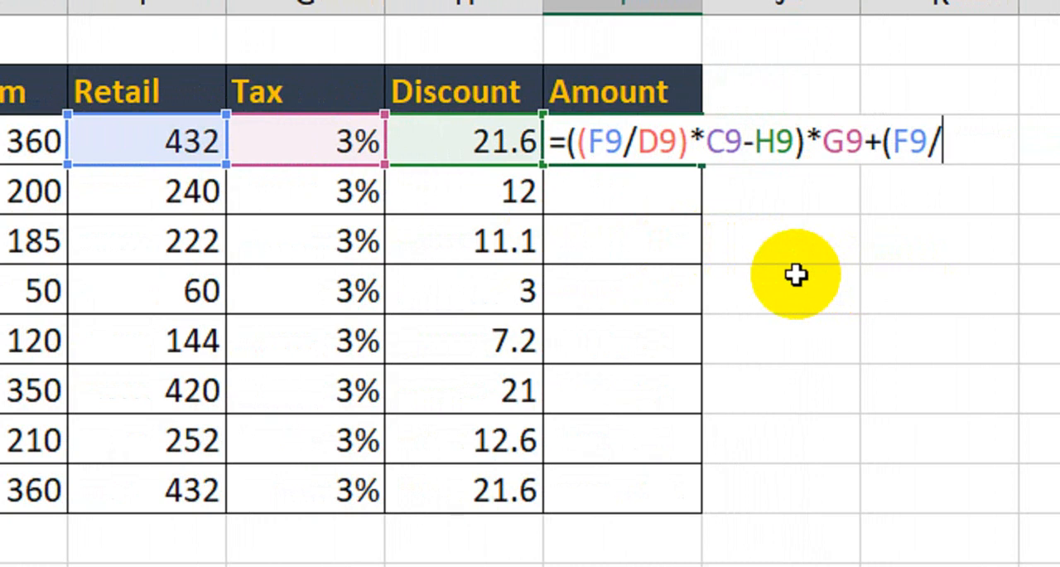
click(78, 143)
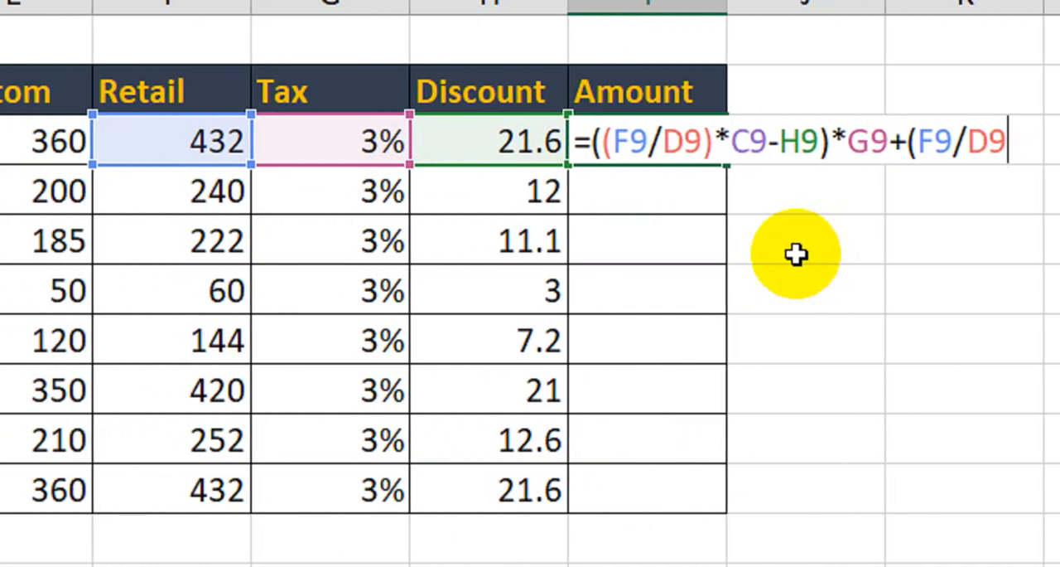
text()*)
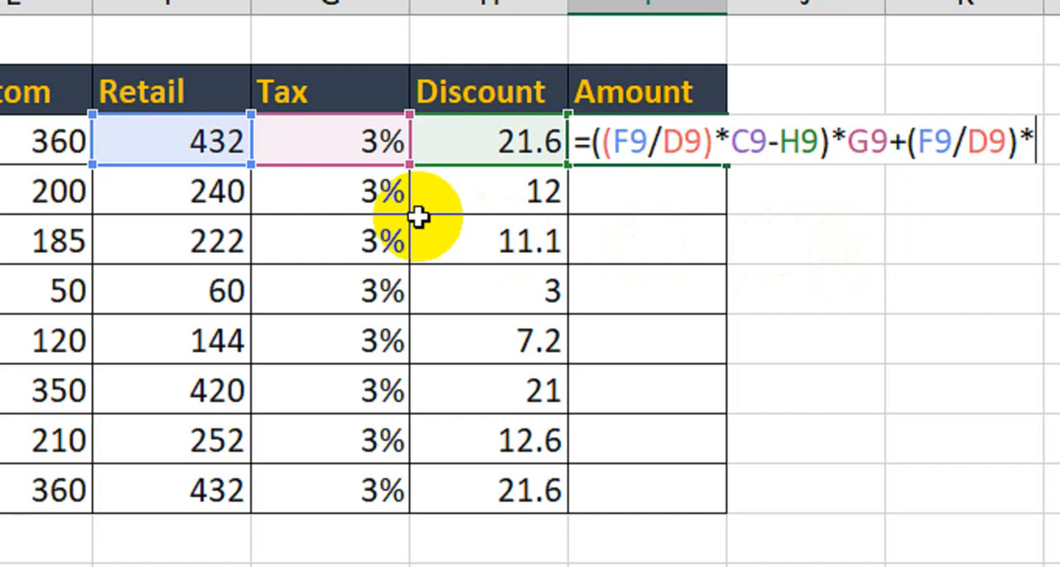
click(135, 147)
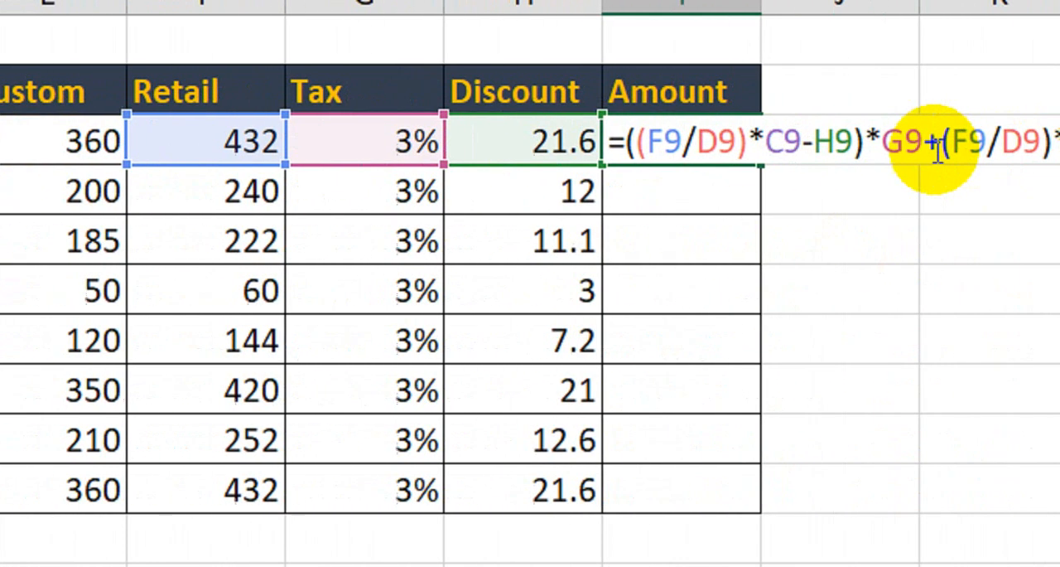
text(-)
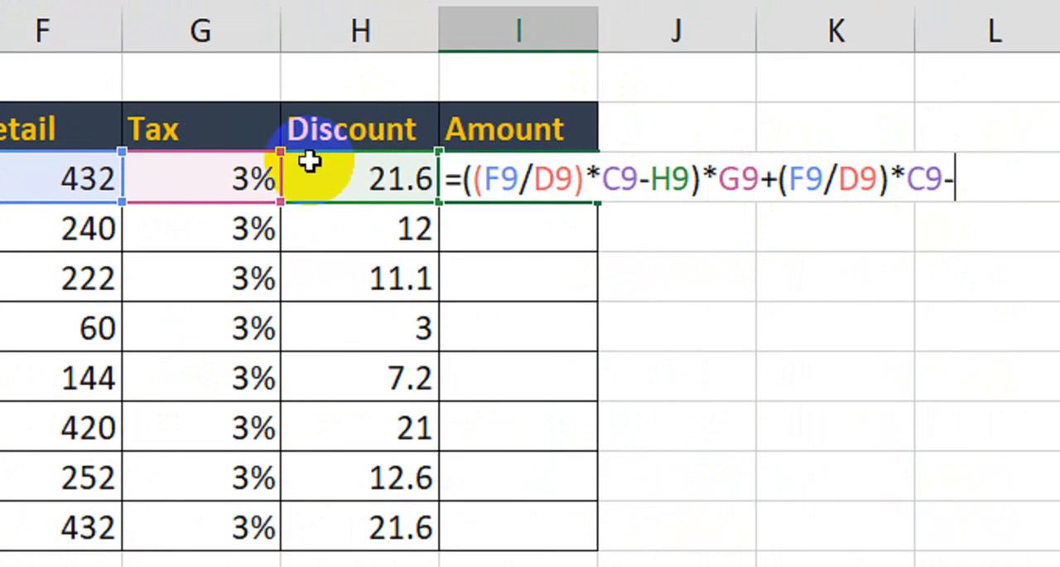
click(315, 147)
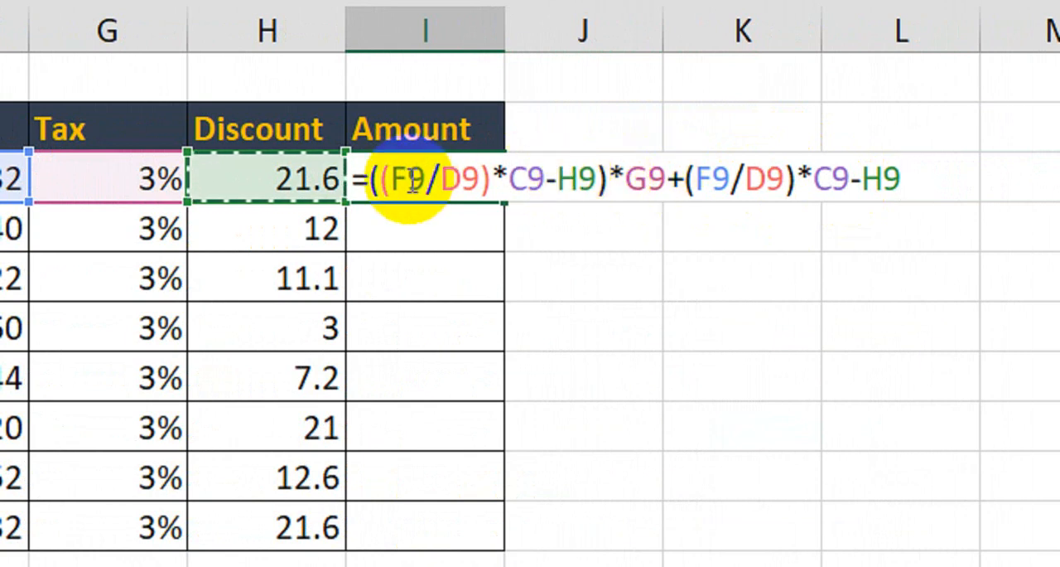
key(Return)
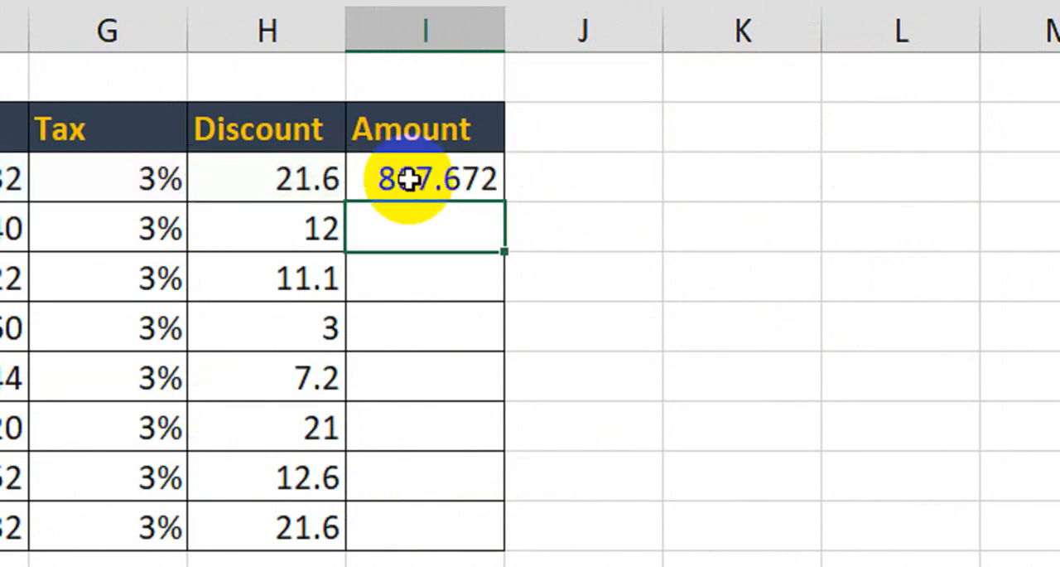
- Copy Imodium's Amount formula down the Amount column to the last product row, I16
click(458, 185)
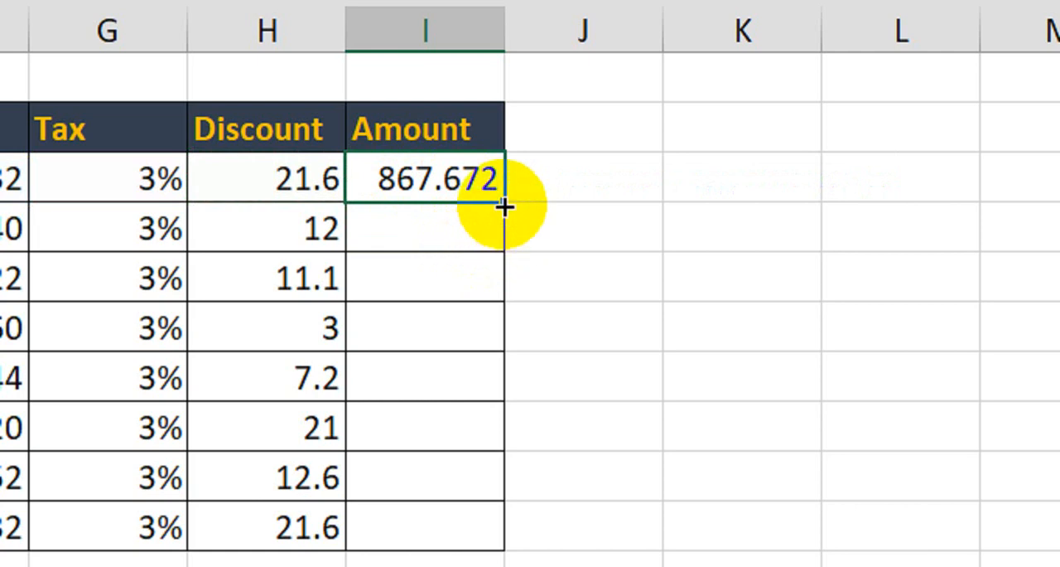
drag(504, 206, 466, 542)
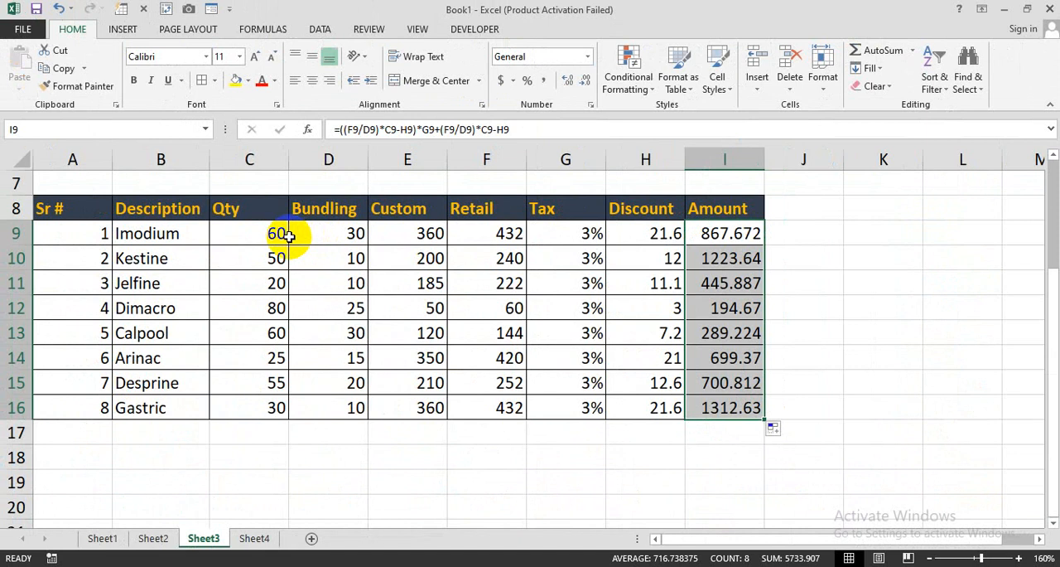
click(265, 279)
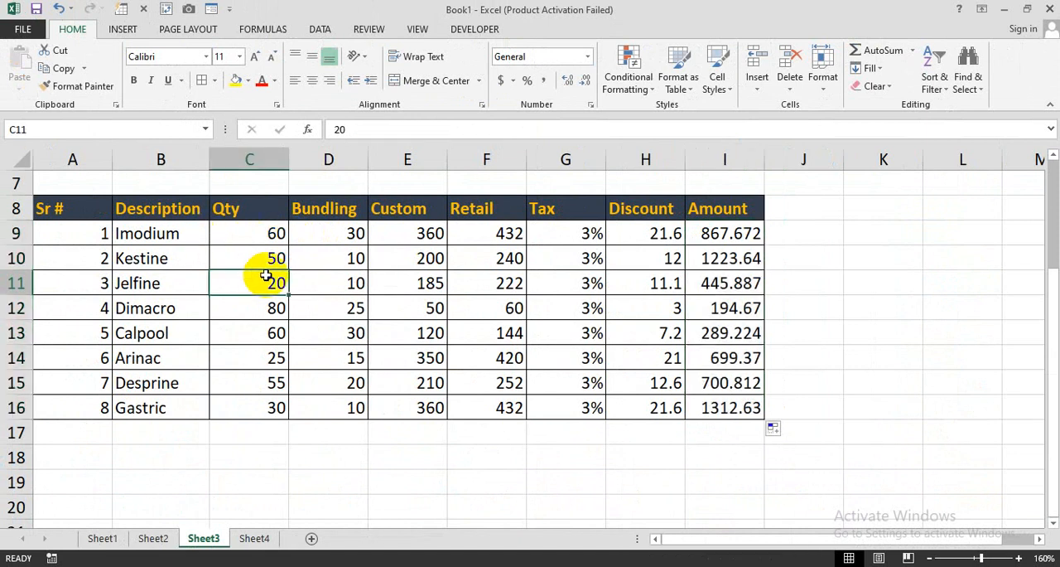